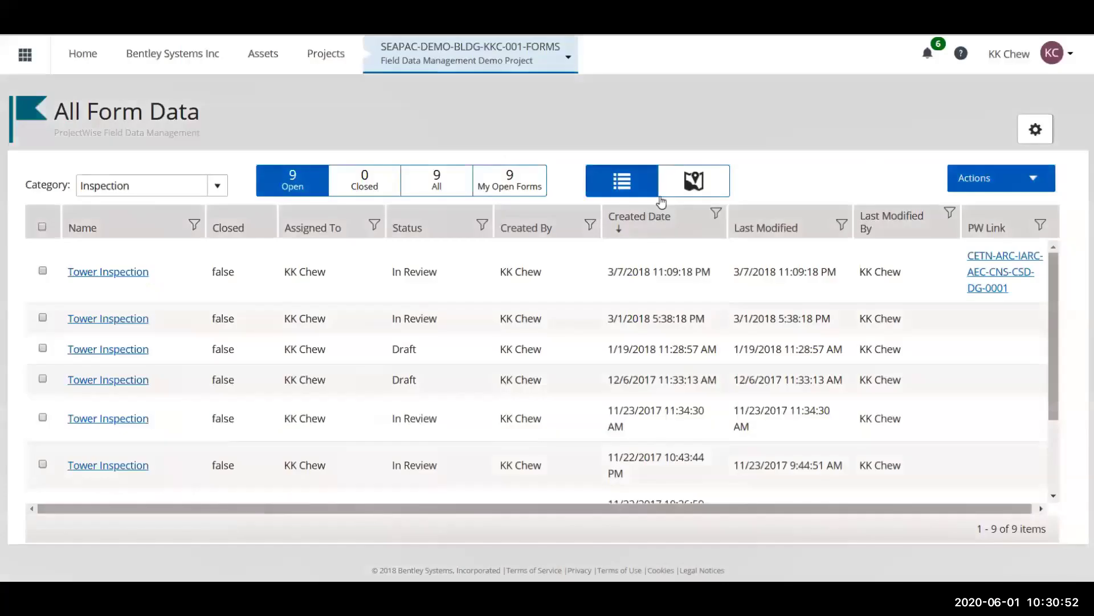
Show the inspection forms on the map and examine the Tower Inspection forms grouped at the locations around Singapore
left_click(694, 191)
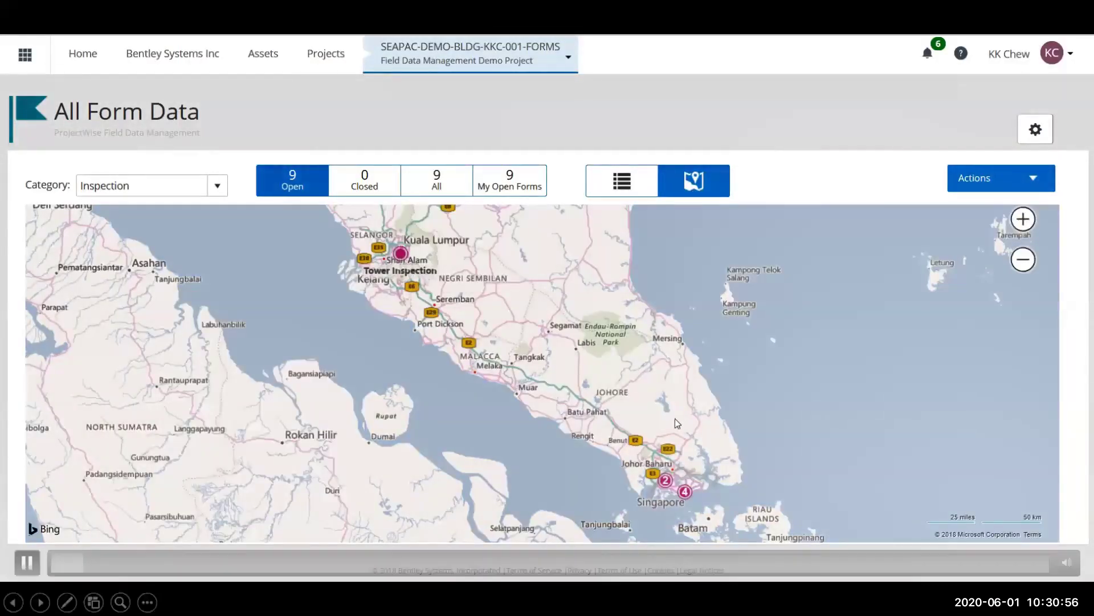
scroll(675, 419, "down", 3)
left_click(675, 429)
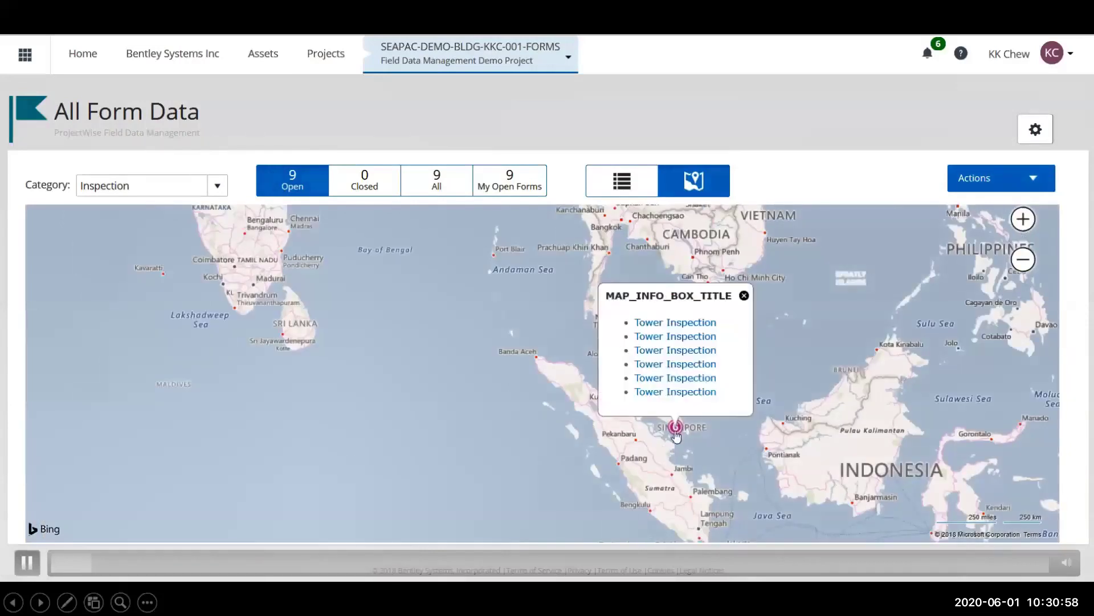
scroll(676, 436, "down", 3)
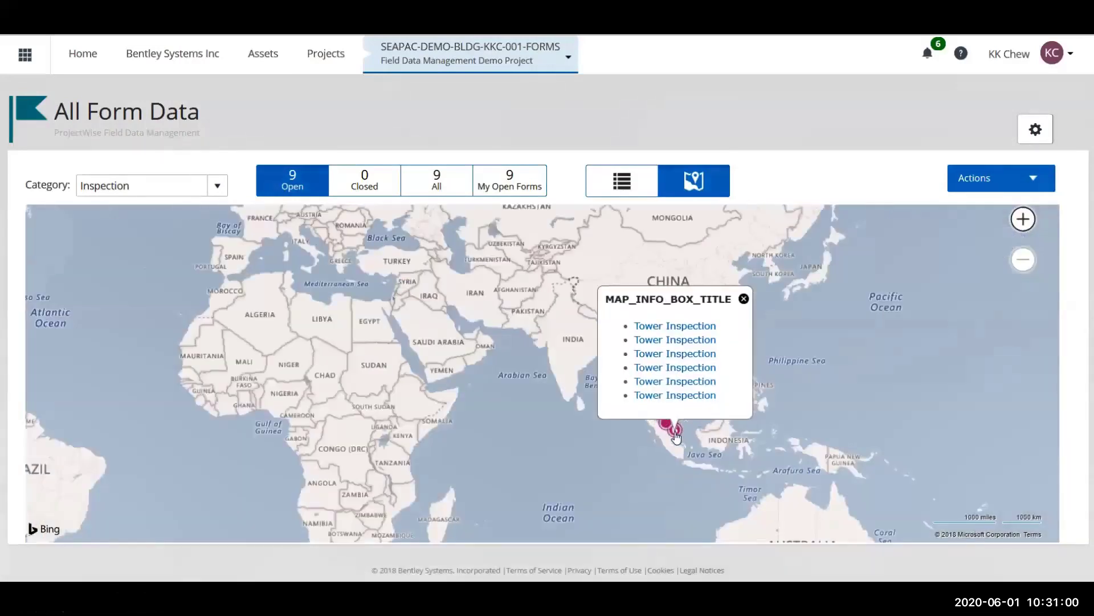
scroll(676, 436, "up", 5)
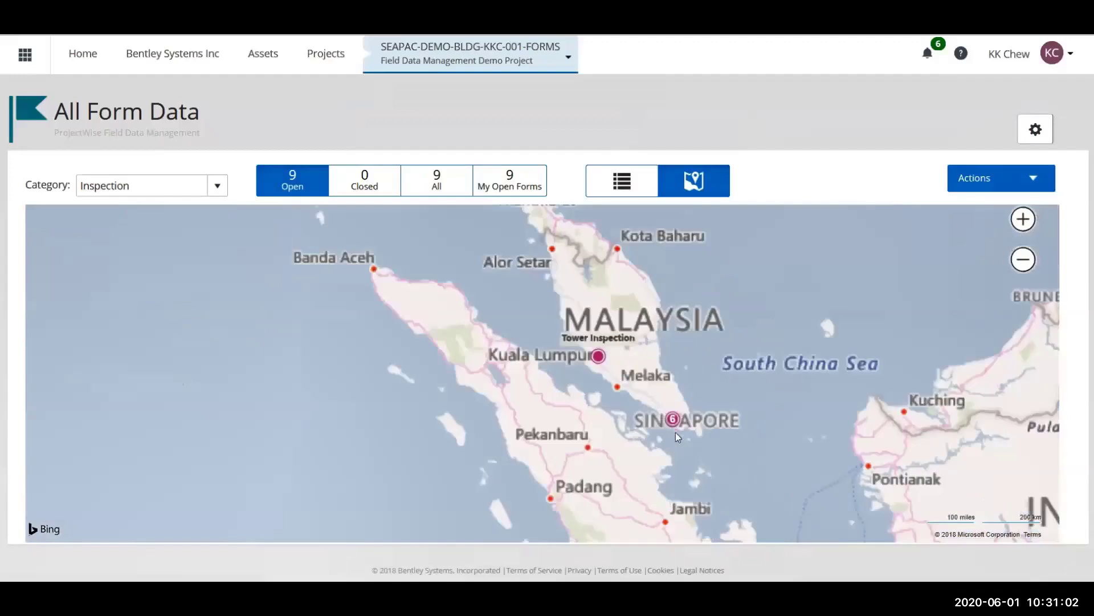
scroll(676, 429, "up", 1)
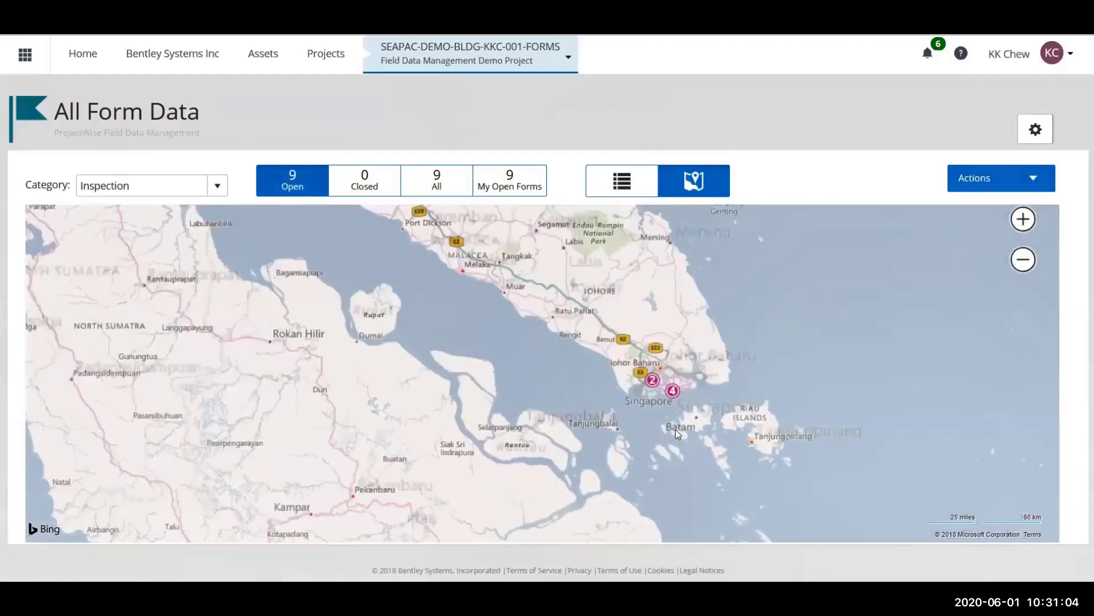
left_click(671, 394)
scroll(671, 398, "up", 5)
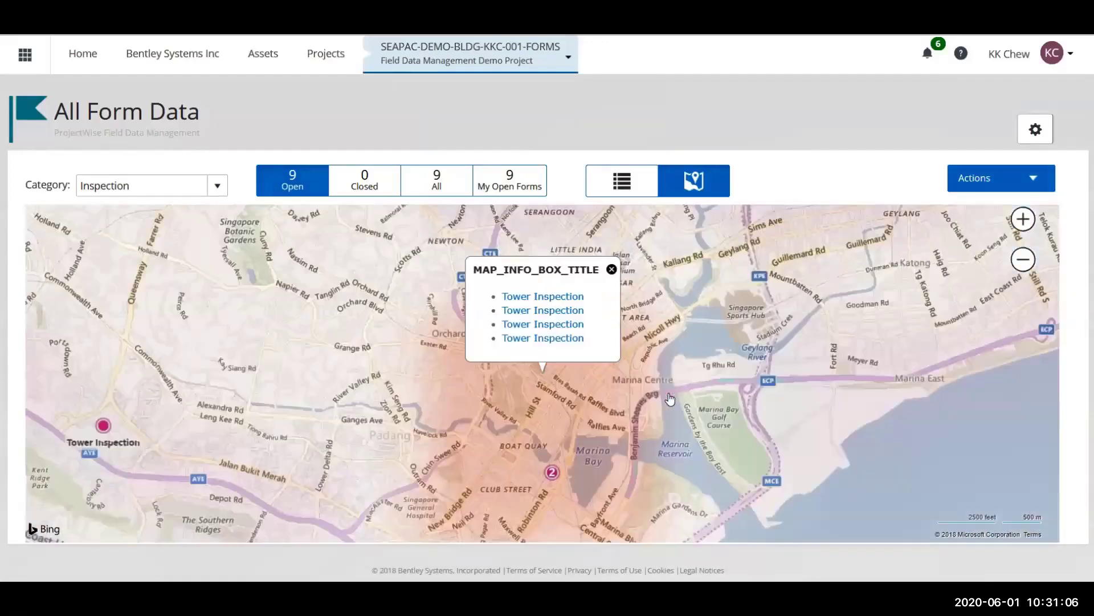
left_click(533, 275)
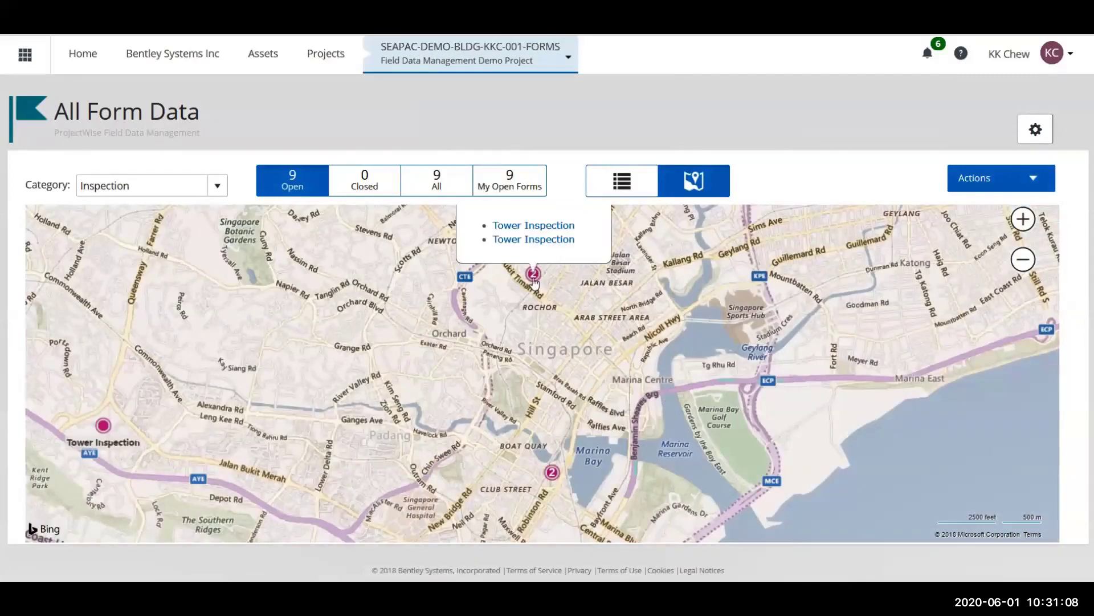
left_click(552, 473)
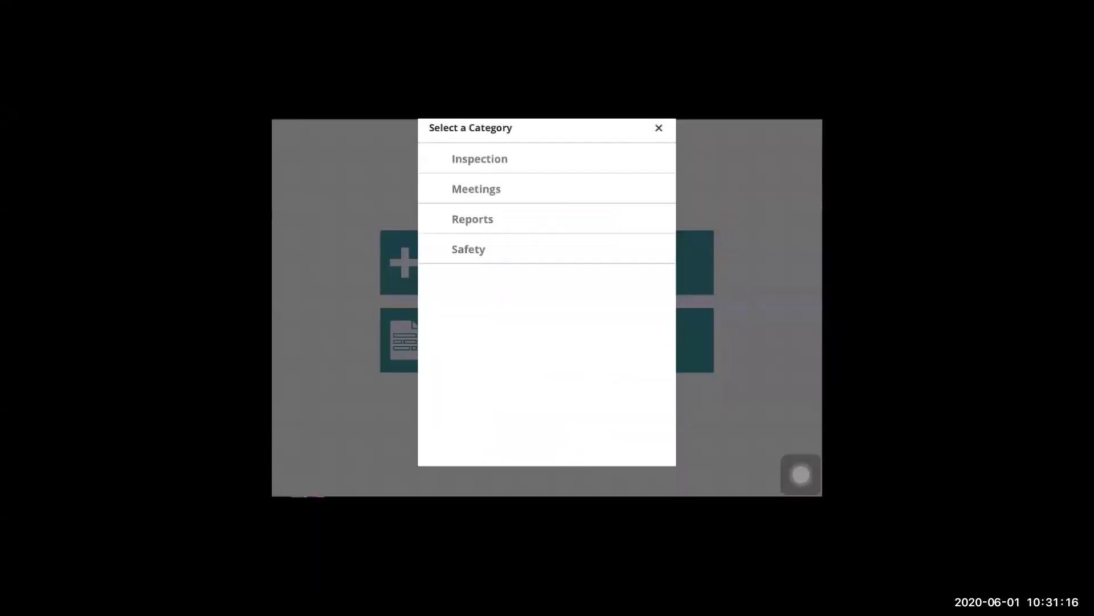
Switch to the mobile forms app and start a new Tower Inspection form from the Inspection category
left_click(480, 159)
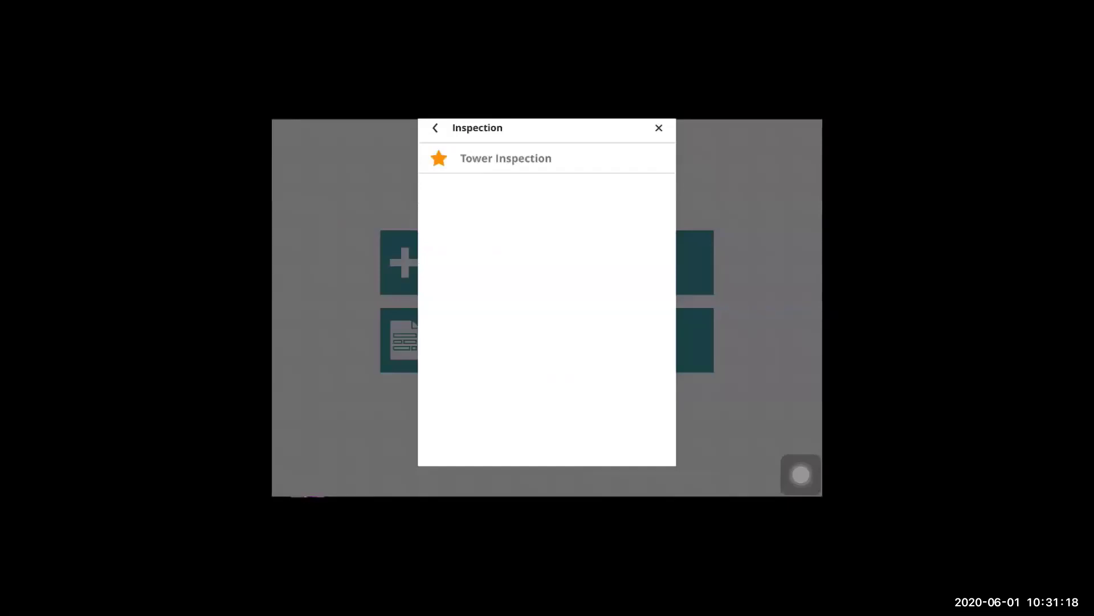
left_click(506, 158)
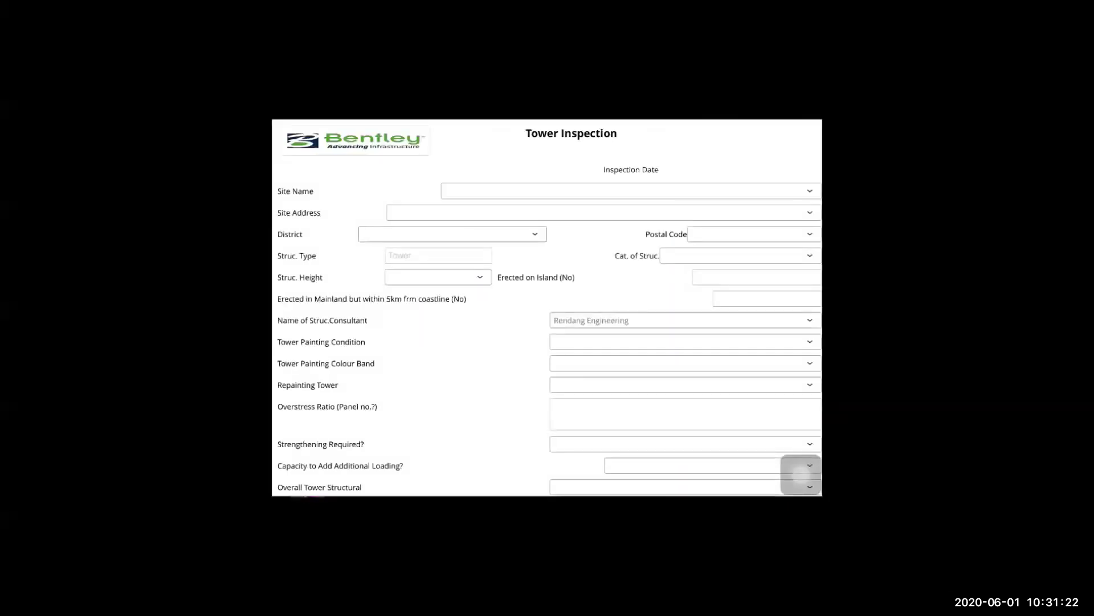
scroll(547, 308, "down", 4)
scroll(547, 308, "up", 3)
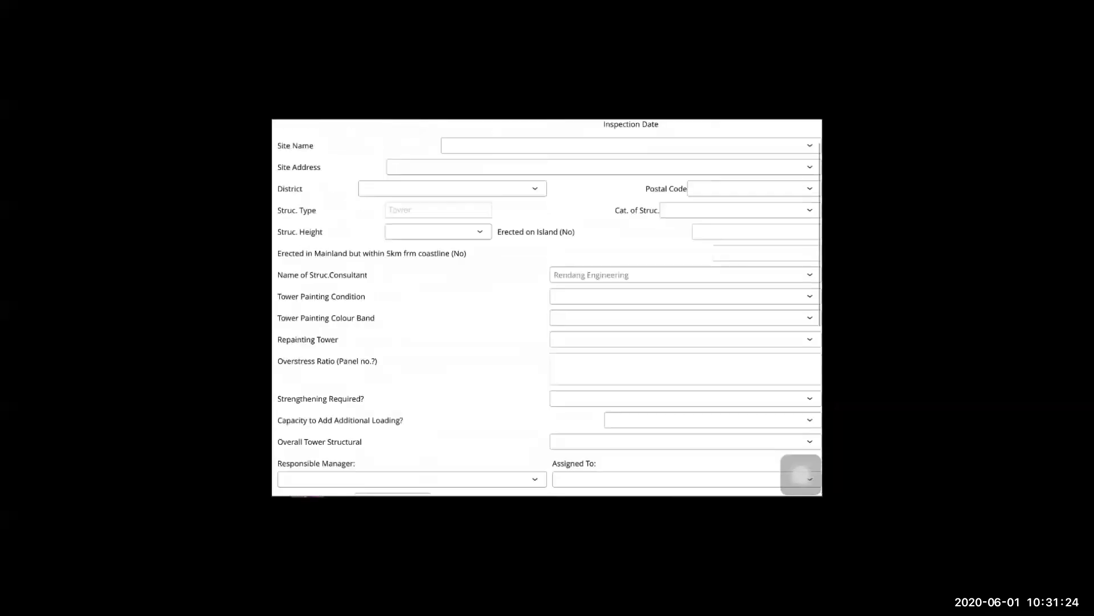
Set the site name to Bukit Gun, choose the site address in Batu Kikir, and set the structure height to 150
scroll(547, 308, "up", 1)
left_click(627, 179)
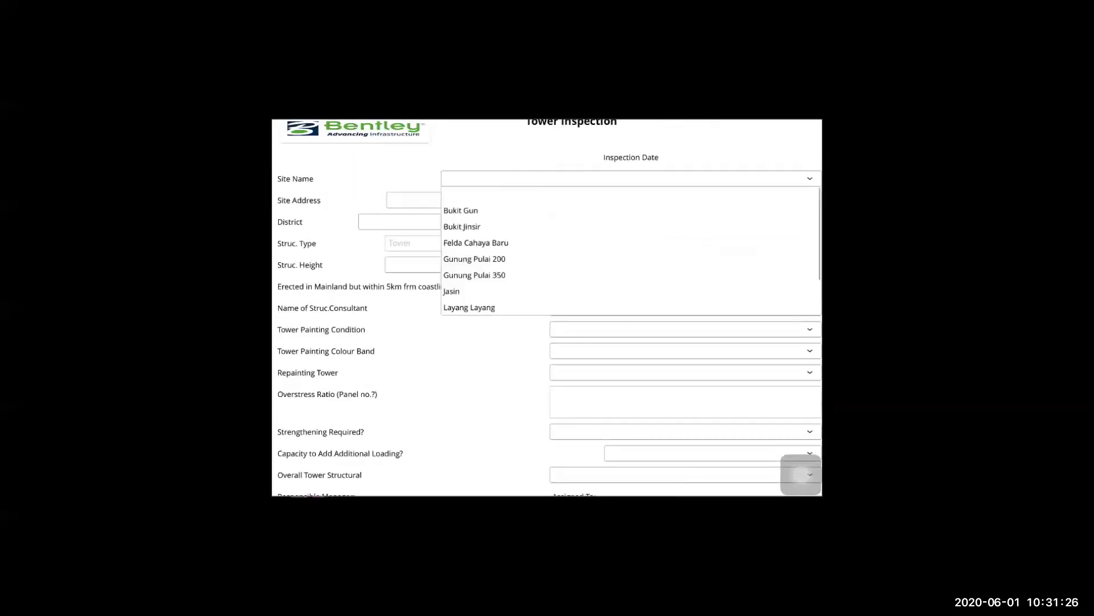
left_click(461, 210)
left_click(604, 200)
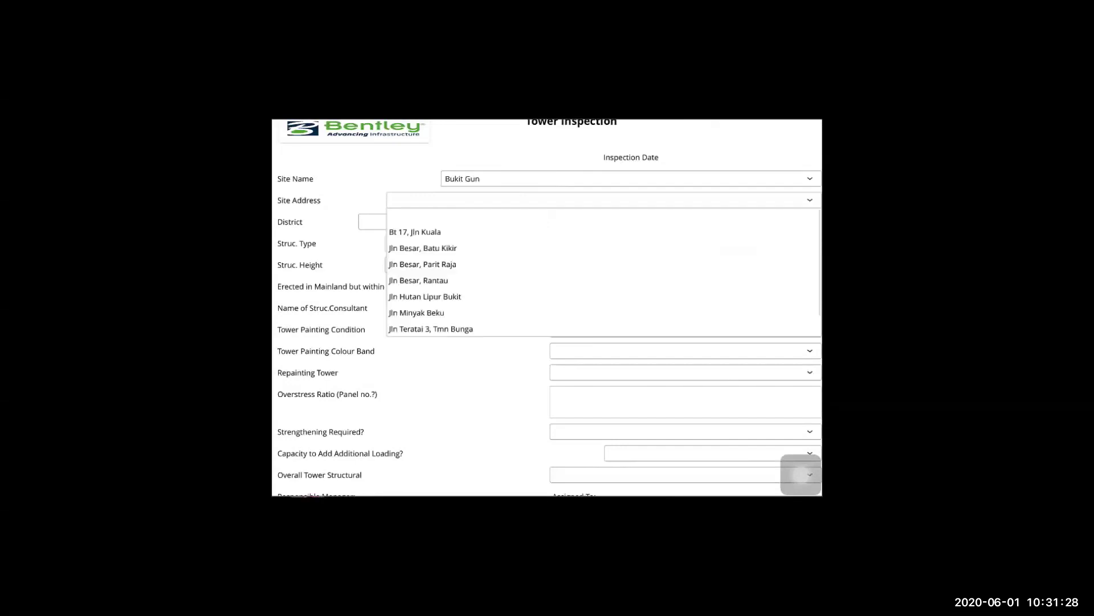
left_click(422, 247)
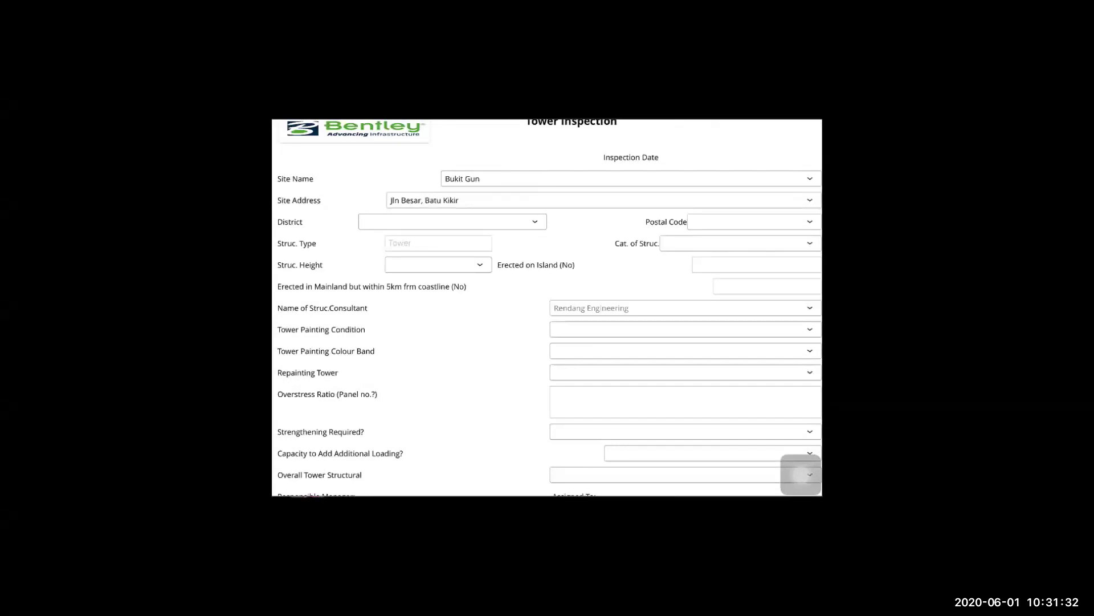
left_click(437, 264)
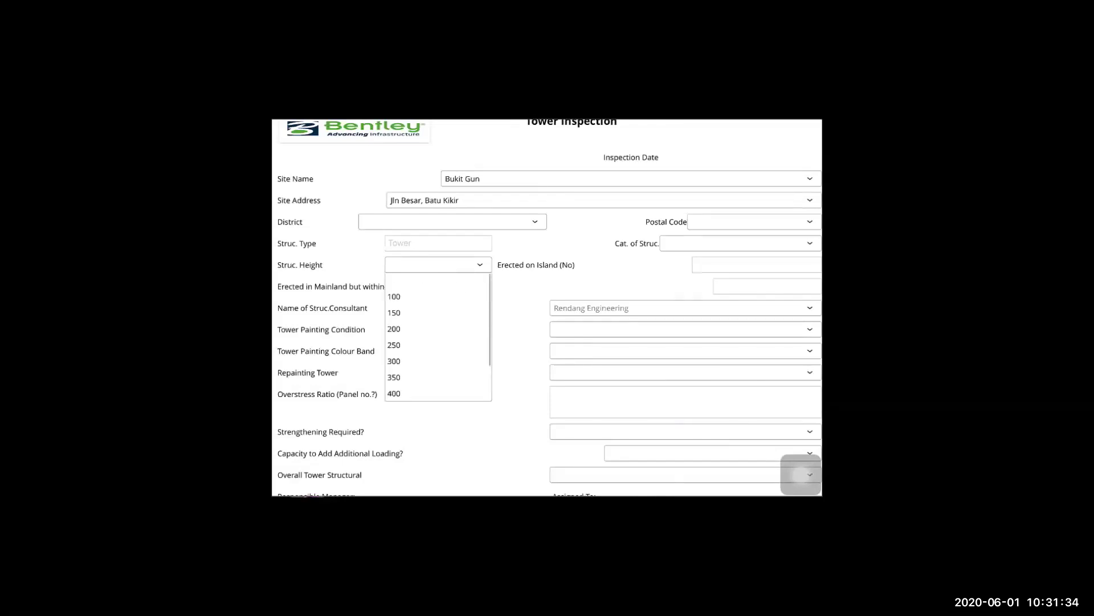
left_click(399, 313)
Attach a new camera photo of the leaning tower to the inspection form, and open the list of forms for review
scroll(547, 308, "down", 10)
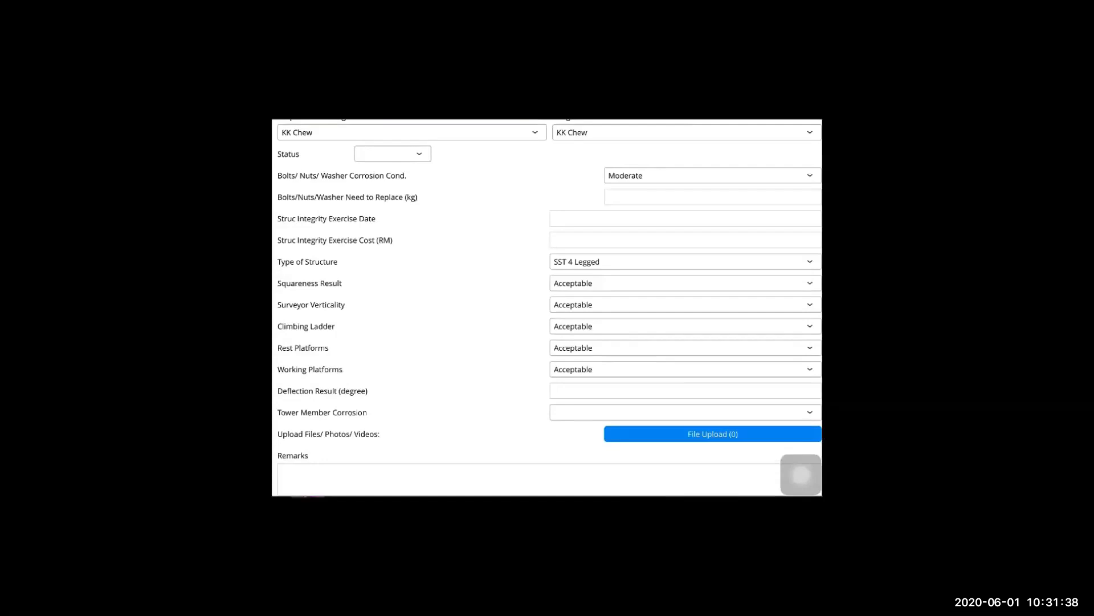
left_click(713, 434)
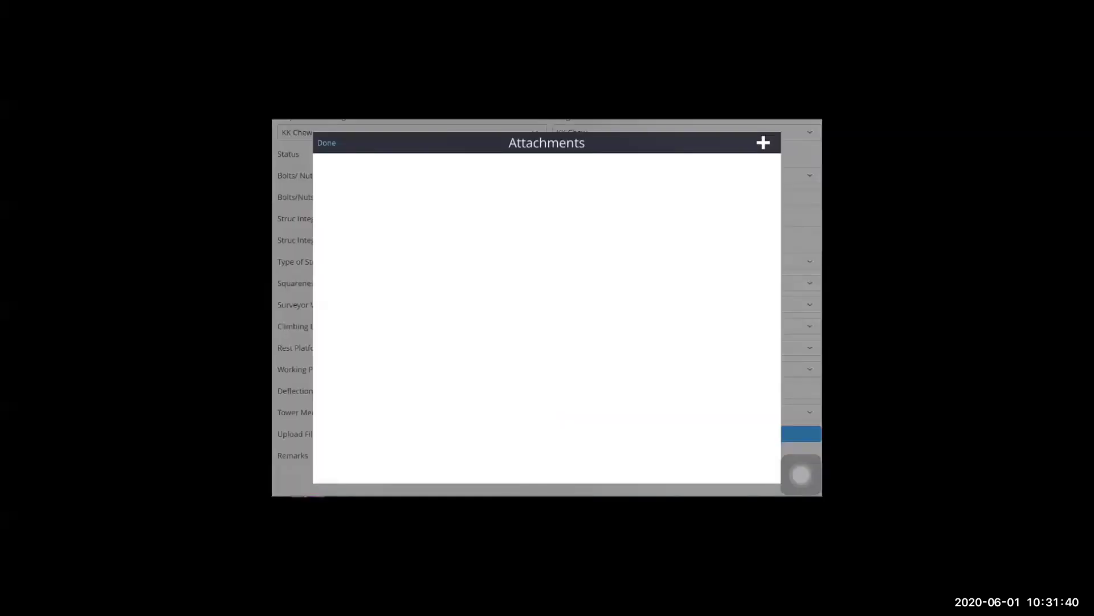
left_click(763, 143)
left_click(704, 192)
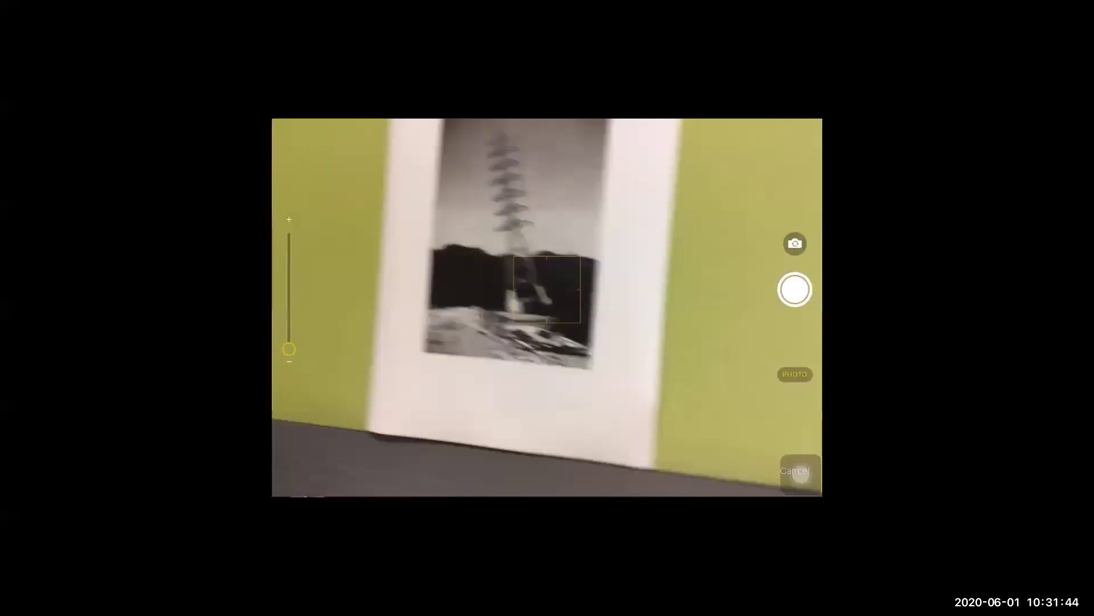
left_click(573, 284)
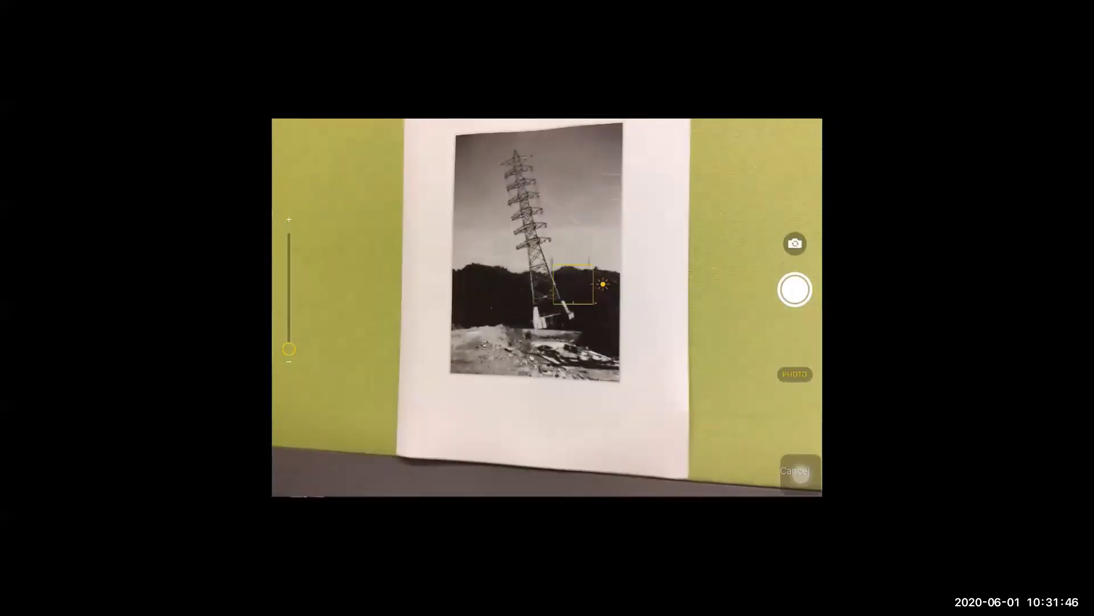
left_click(795, 290)
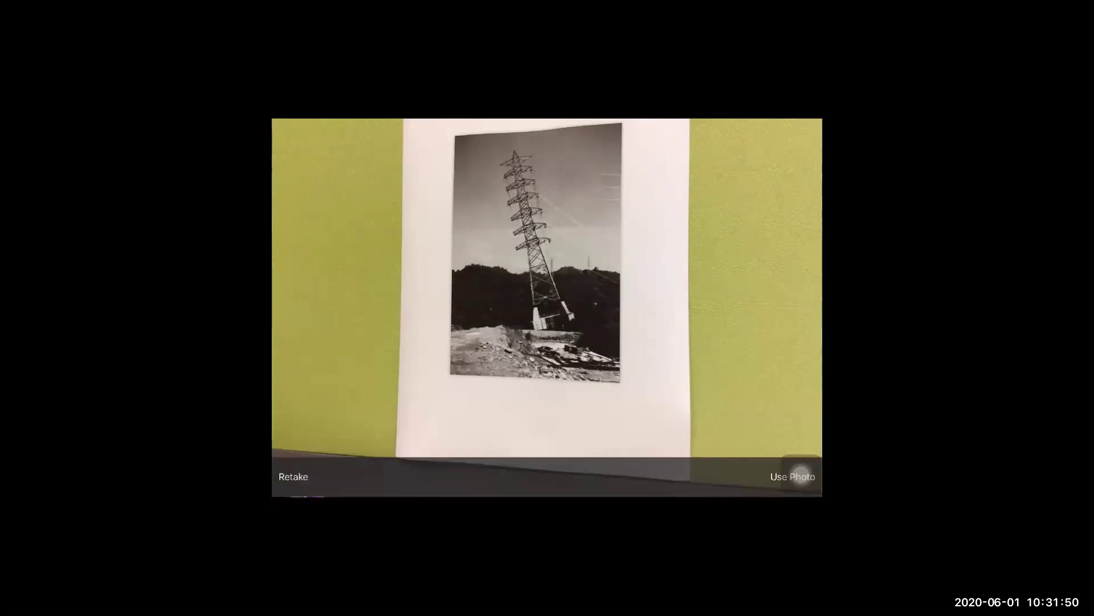
left_click(793, 476)
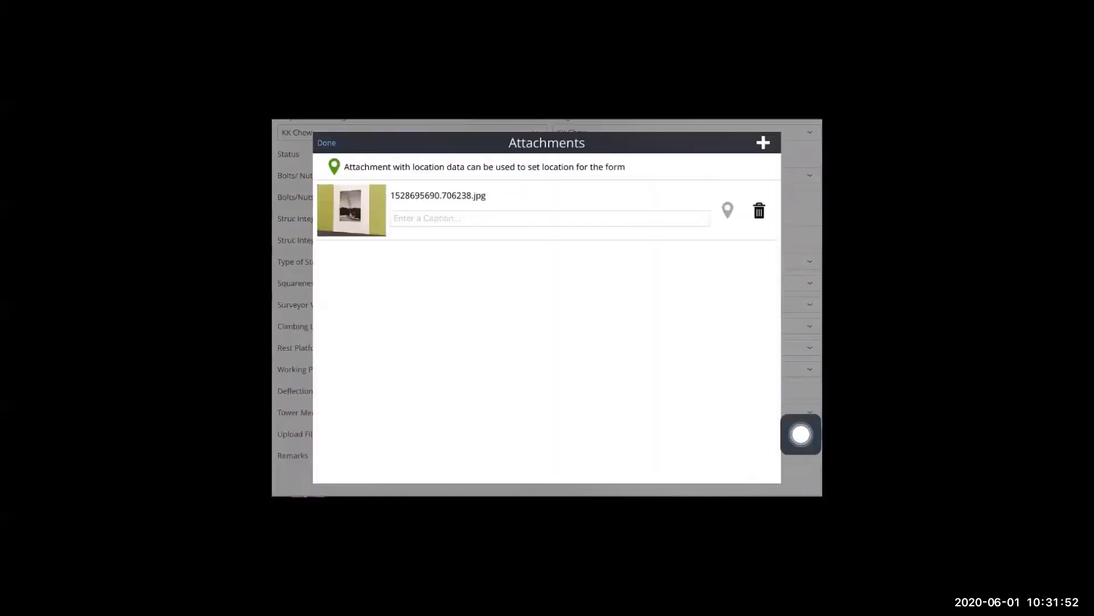
left_click(327, 143)
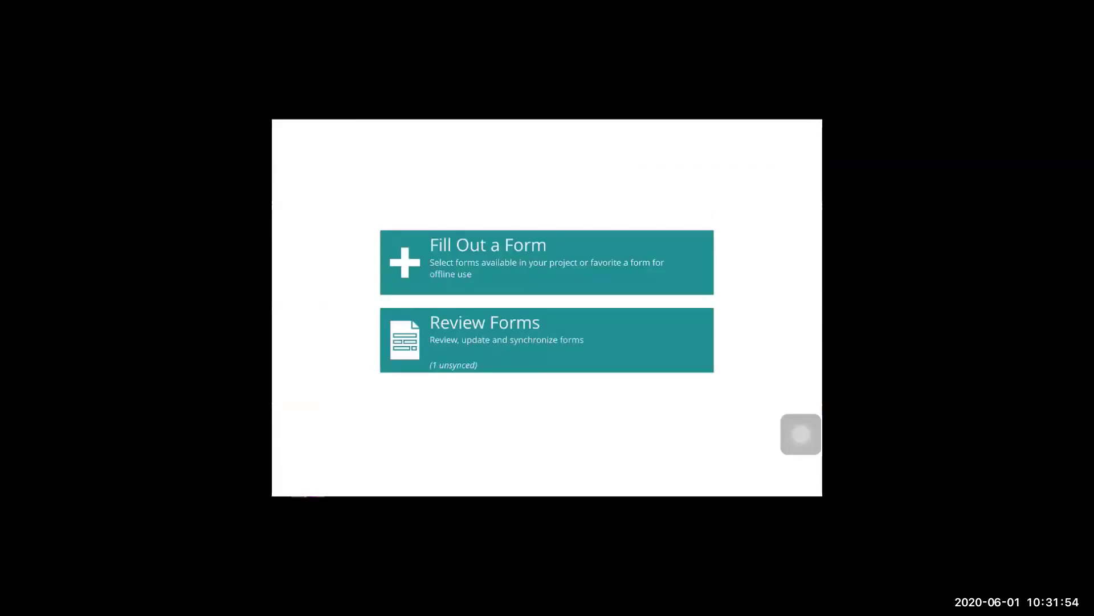
left_click(547, 340)
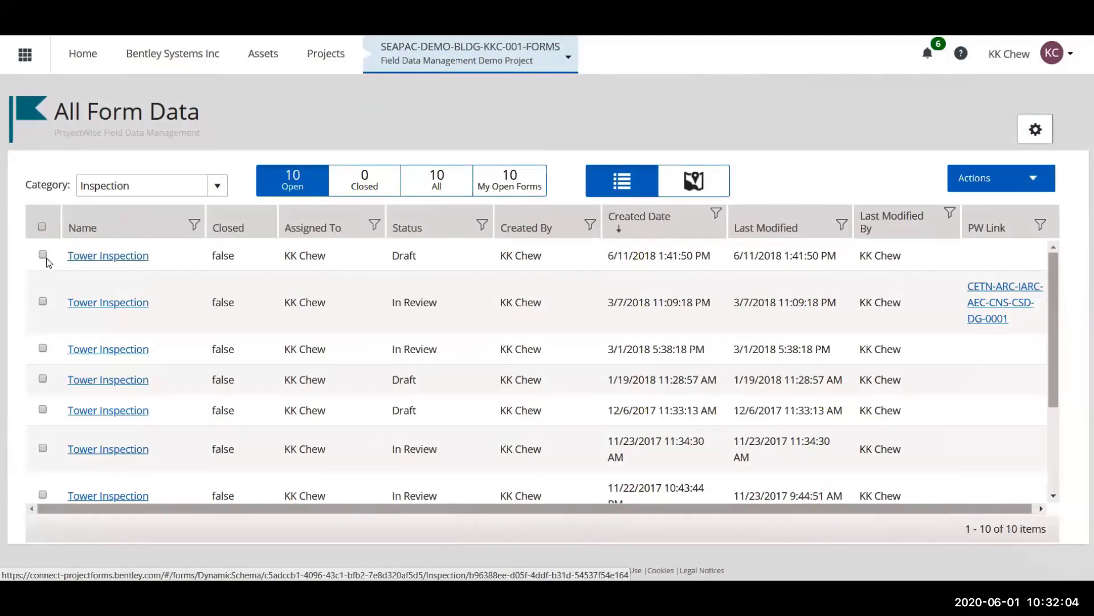
Switch to the ProjectWise web portal and review the details of the newest Tower Inspection form
left_click(84, 258)
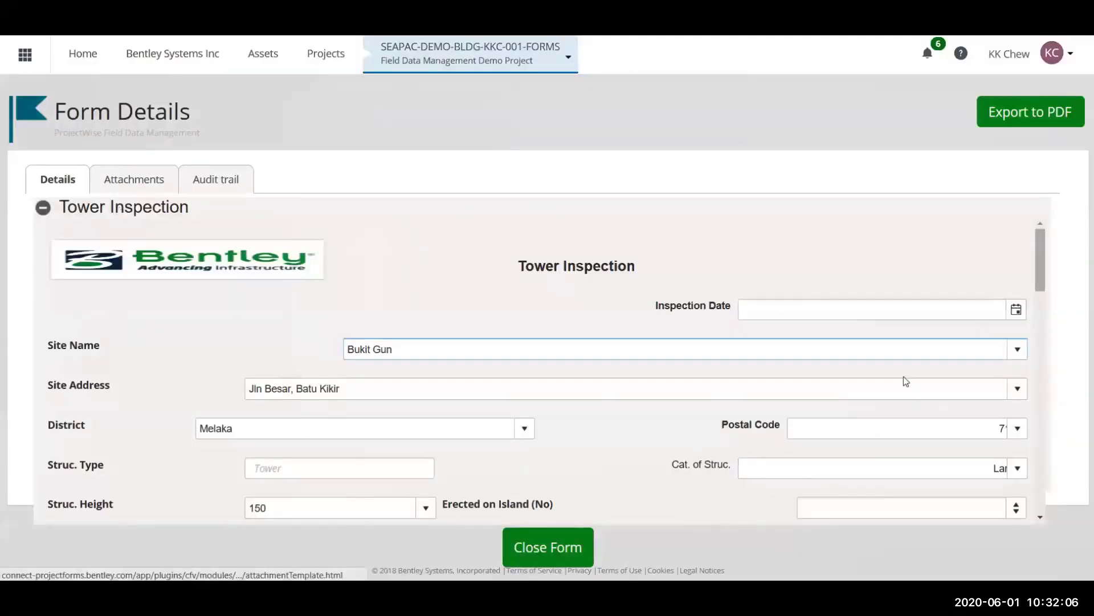
scroll(989, 371, "down", 4)
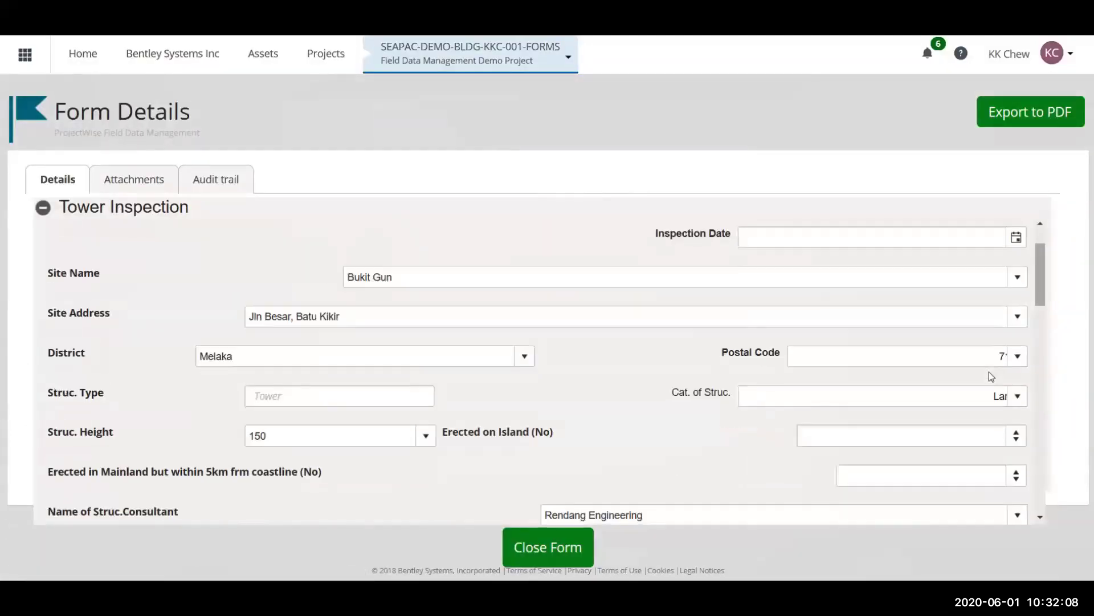
scroll(989, 372, "down", 10)
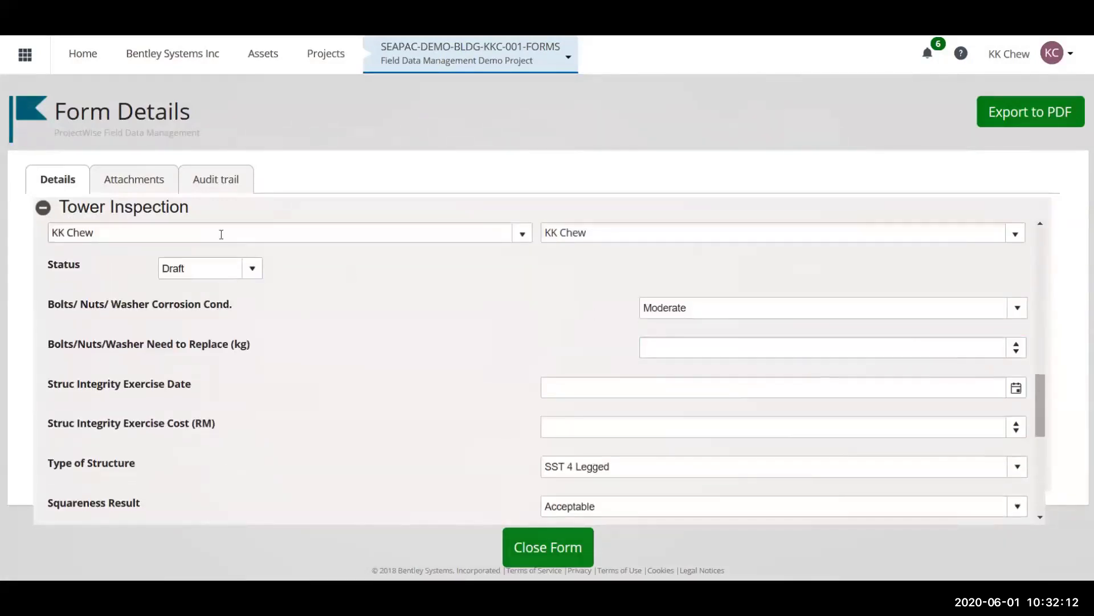
Download the tower photo from the form's attachments and open it for viewing
left_click(147, 188)
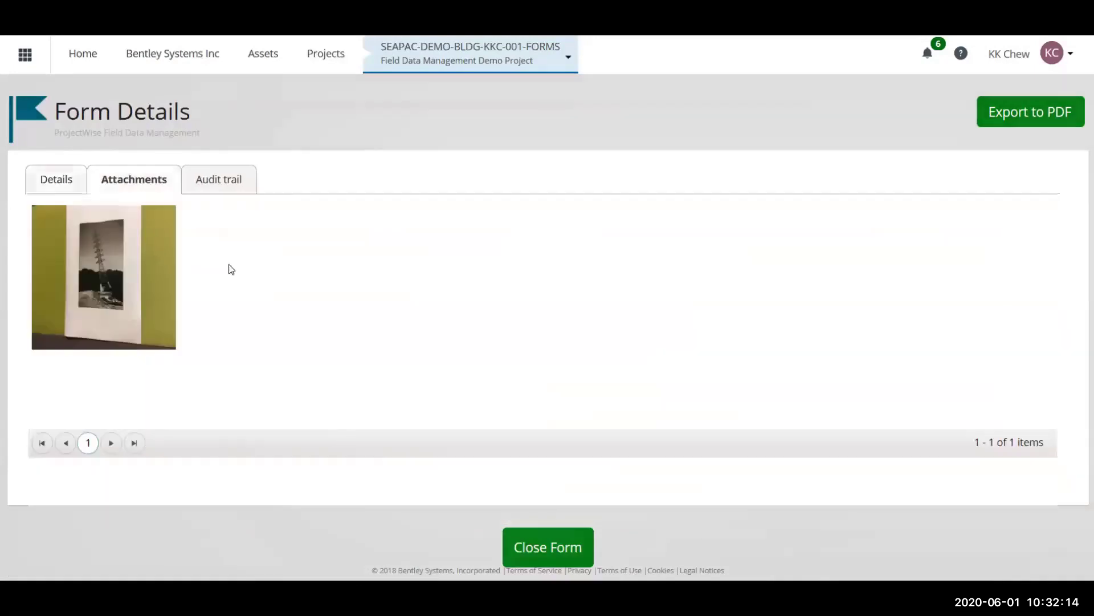
left_click(86, 299)
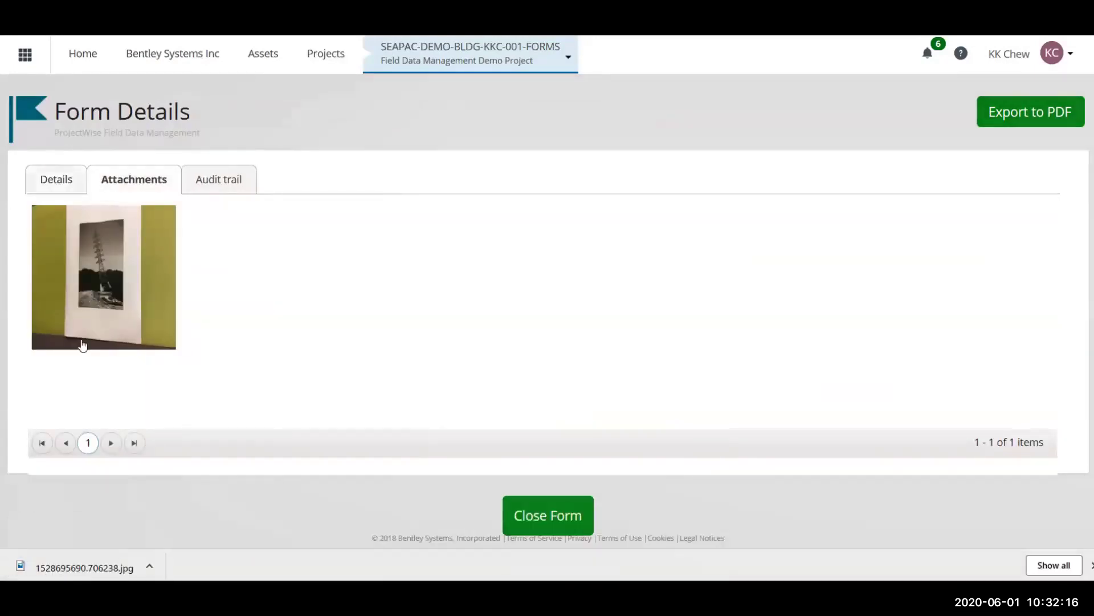
left_click(86, 567)
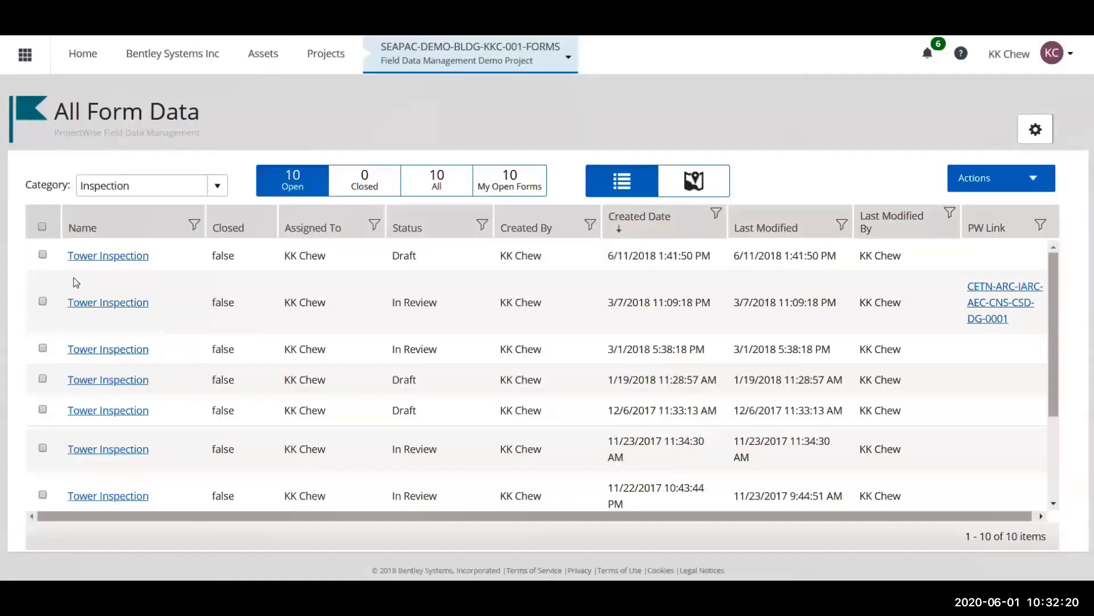
Assign the newest Tower Inspection form to a user found by searching for the person's name, and update the form
left_click(42, 255)
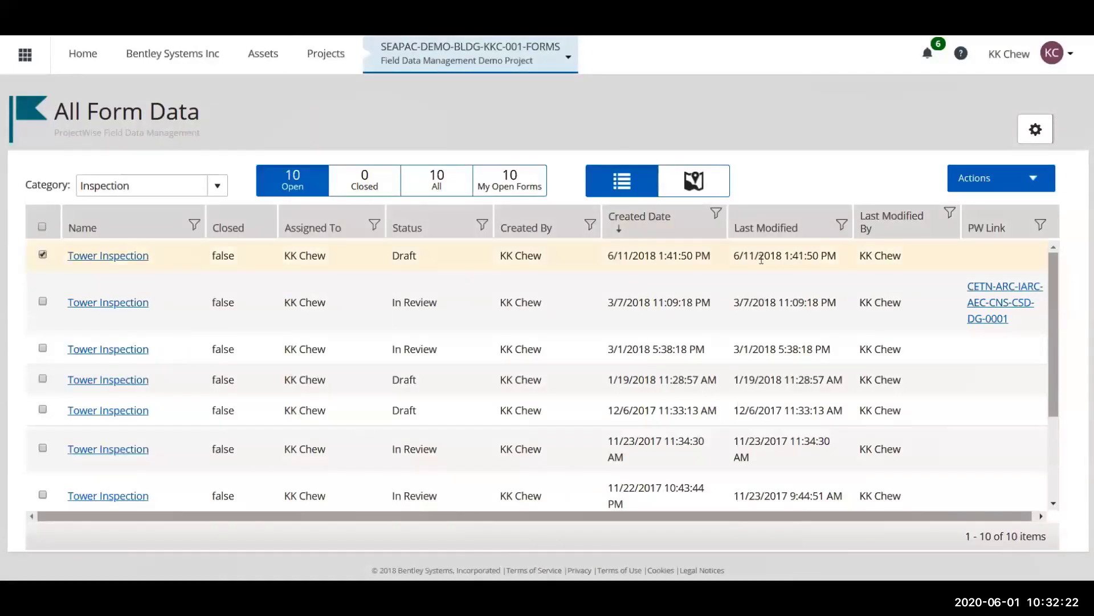
left_click(1038, 181)
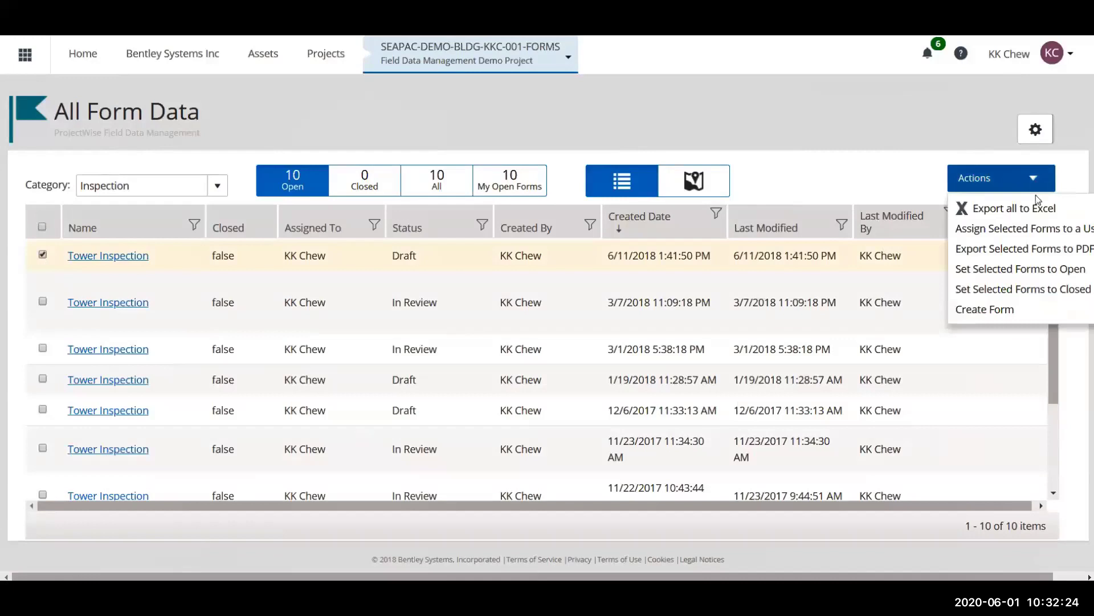
left_click(1037, 230)
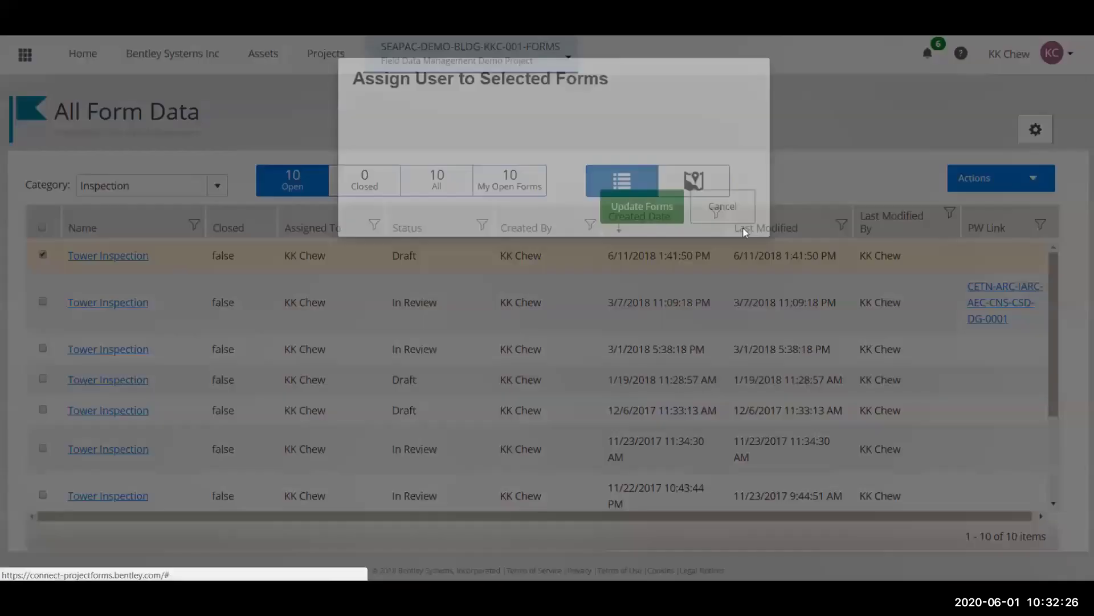
left_click(522, 146)
type("kk")
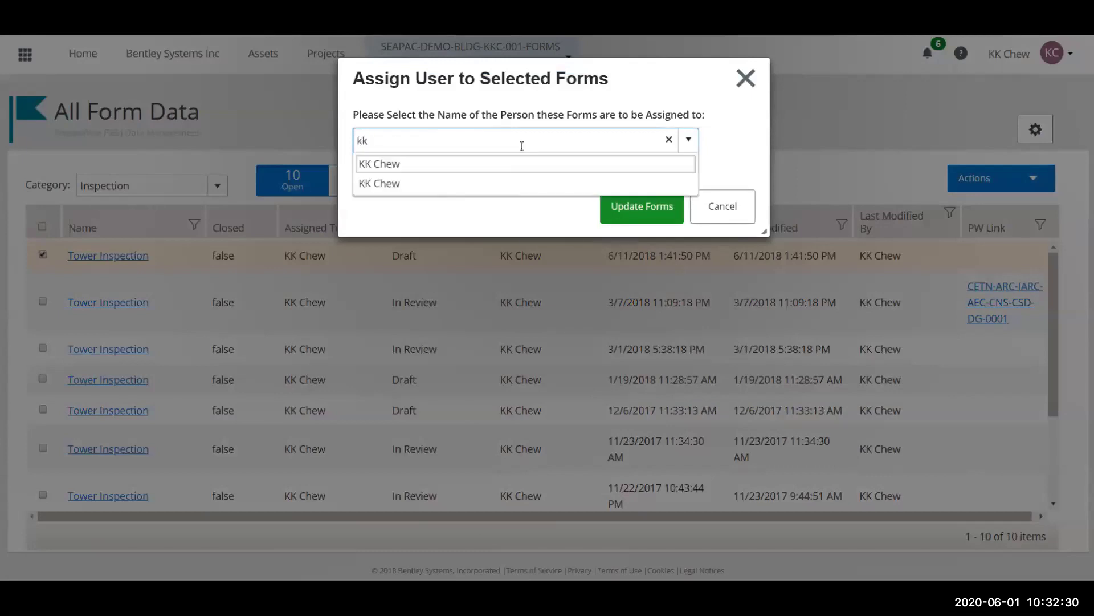
left_click(516, 165)
left_click(637, 215)
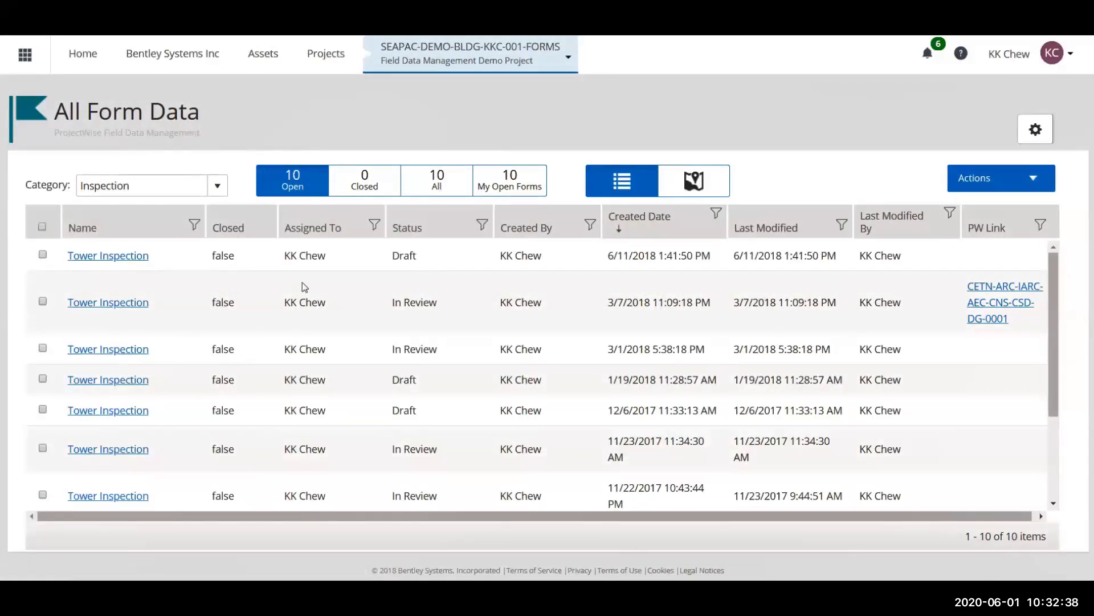
Export all the listed Tower Inspection forms to PDF in the Home/Forms folder of ProjectWise Share
left_click(42, 226)
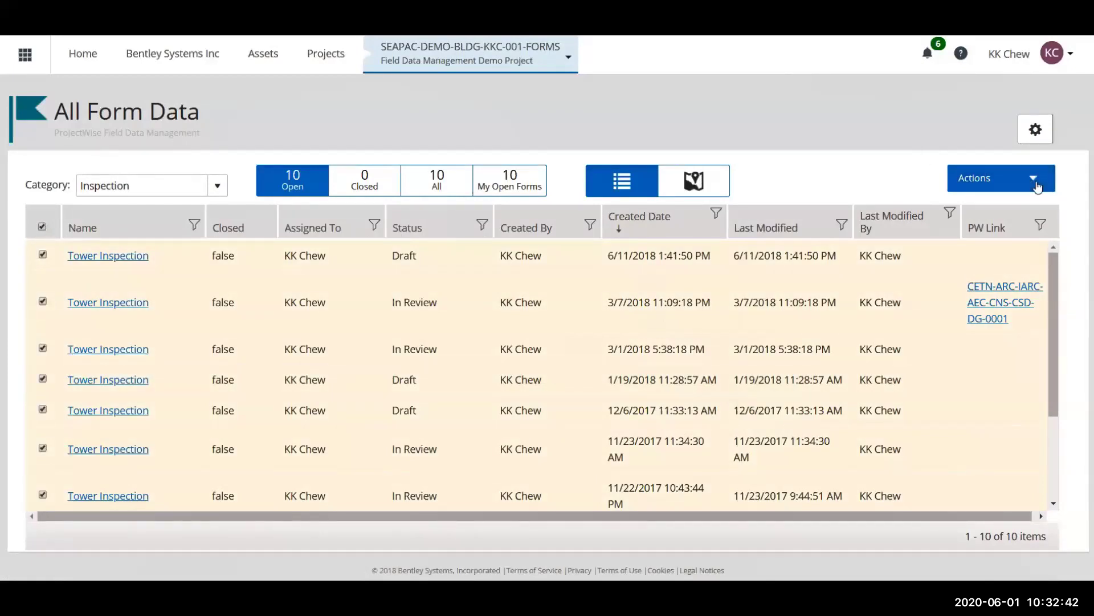
left_click(1038, 187)
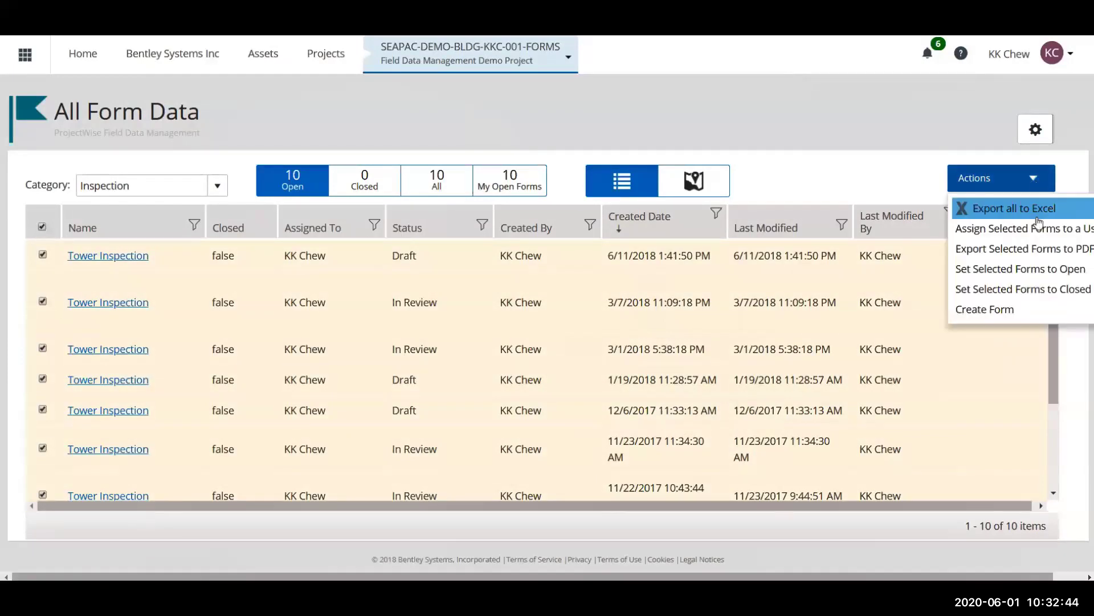
left_click(1040, 249)
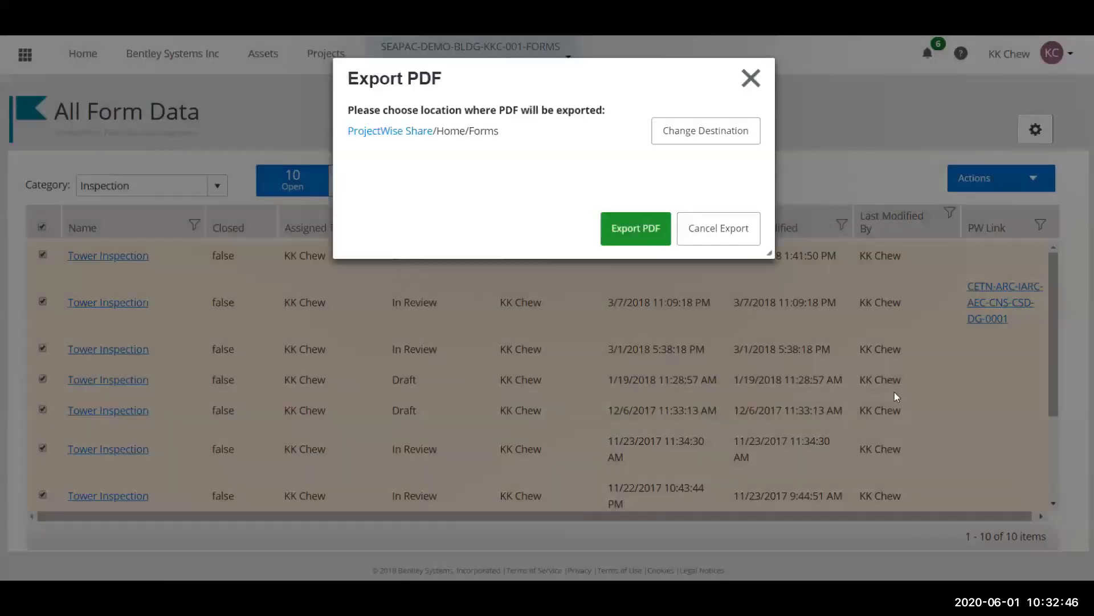
left_click(626, 233)
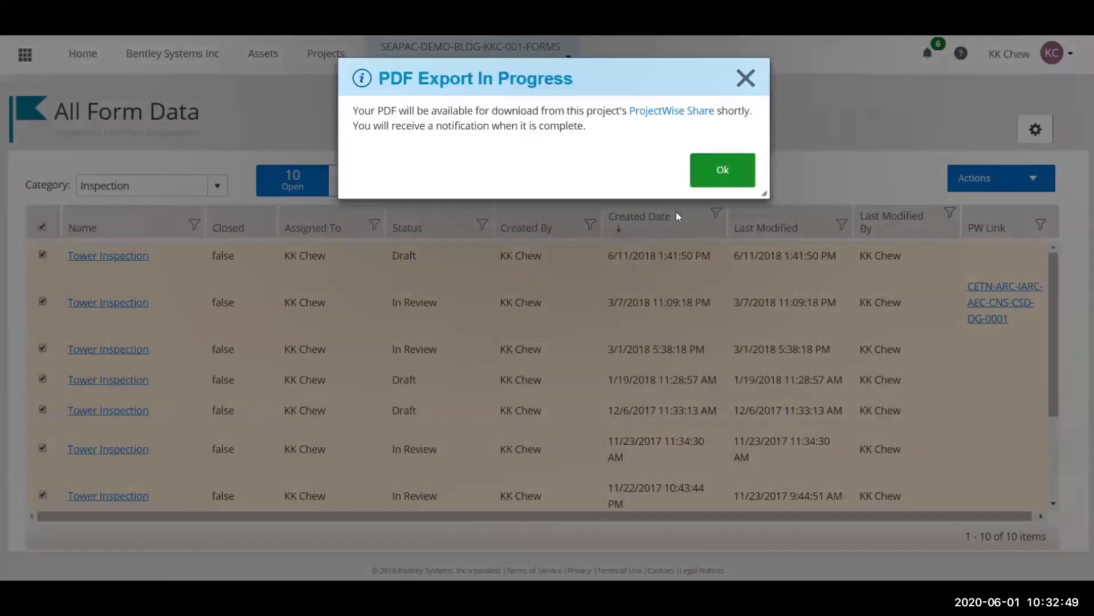
left_click(723, 175)
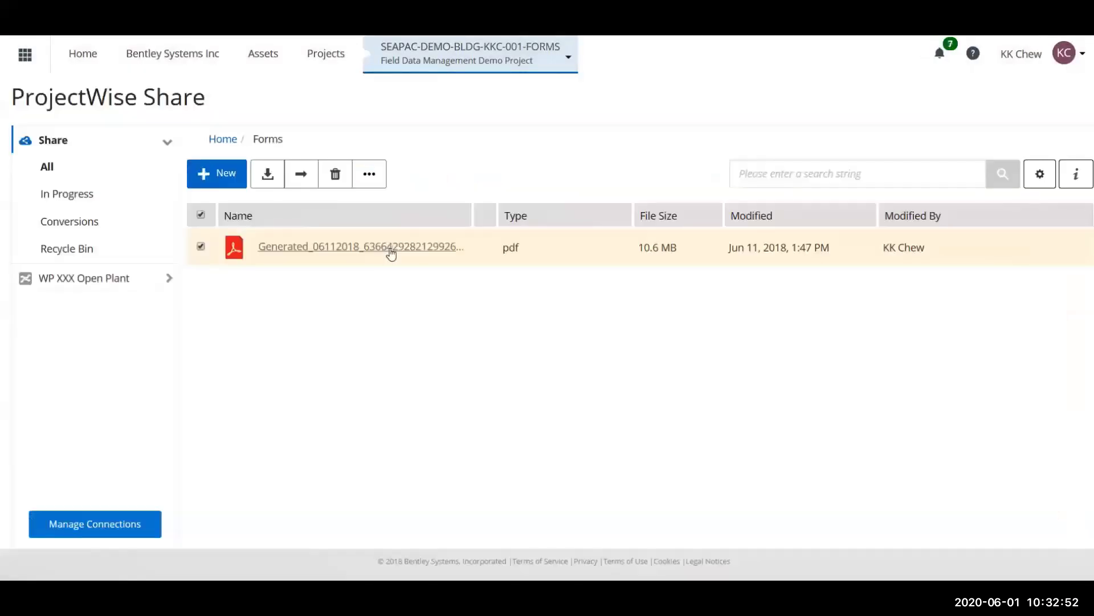
Open the generated PDF from ProjectWise Share and review the inspection forms on its last pages, from page 18 on
left_click(391, 249)
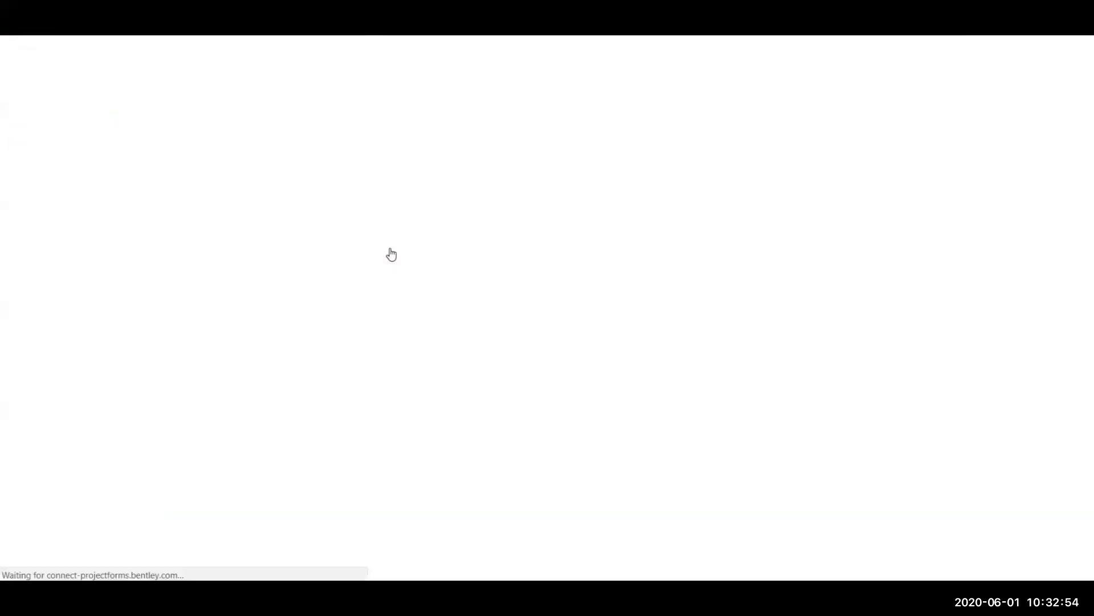
left_click(98, 155)
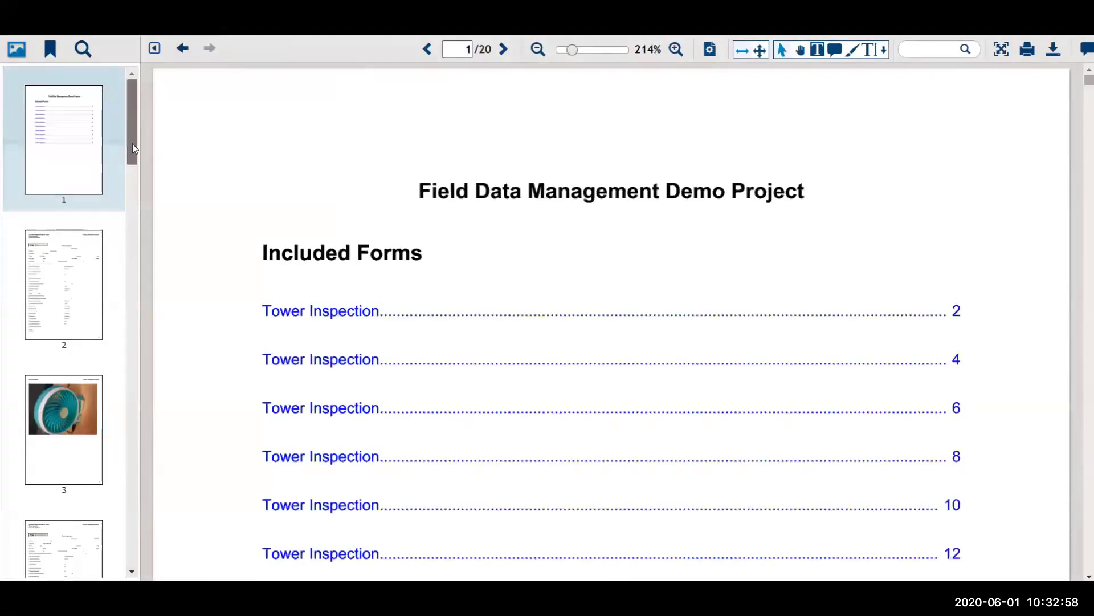
left_click_drag(132, 149, 88, 534)
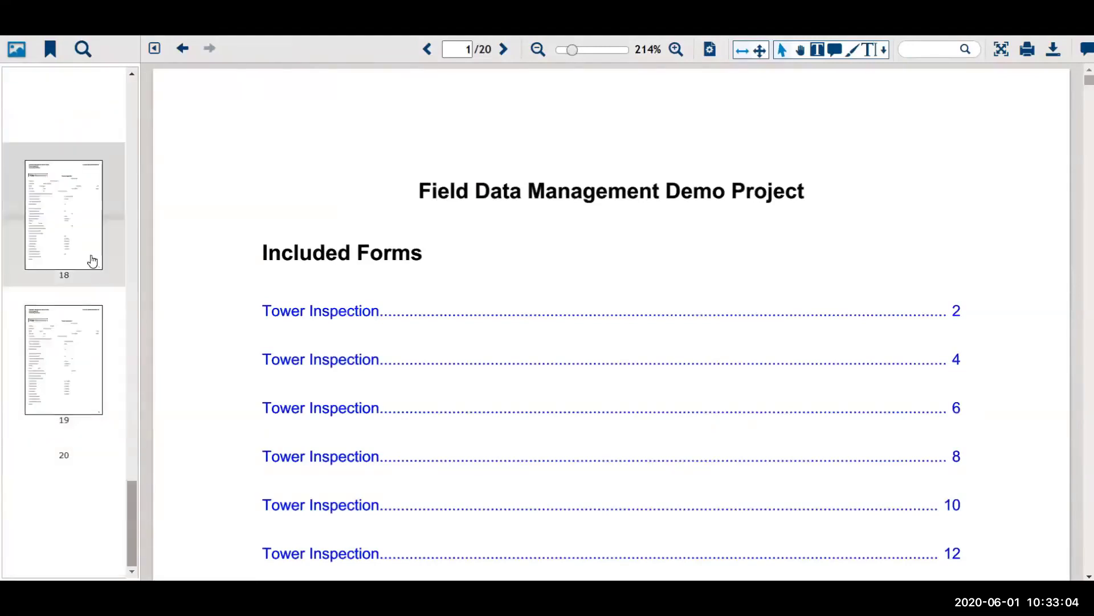
left_click(91, 262)
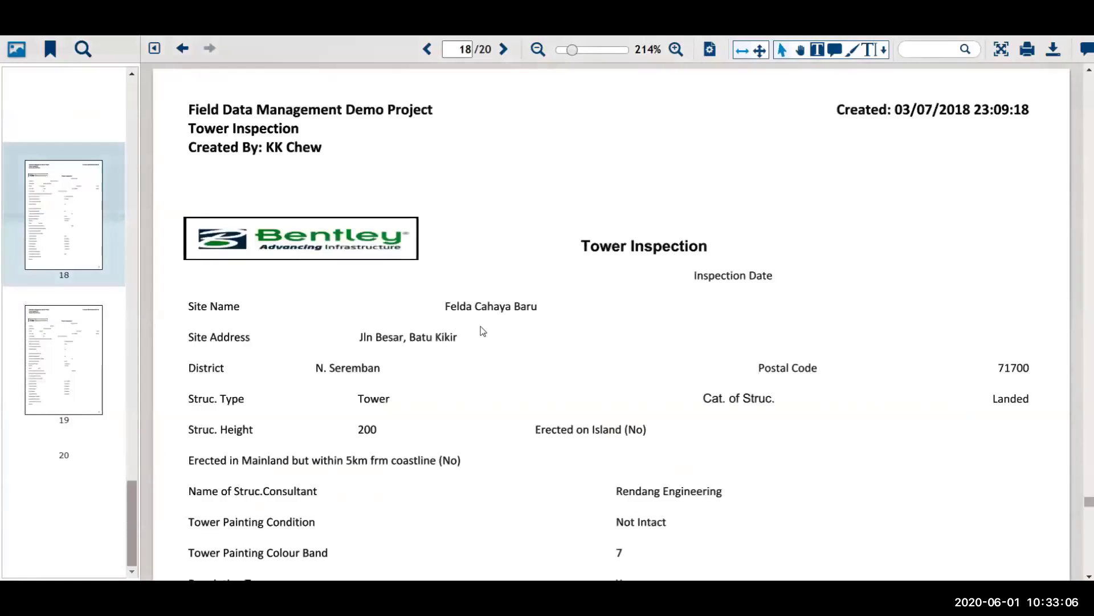
scroll(481, 327, "down", 6)
left_click(86, 359)
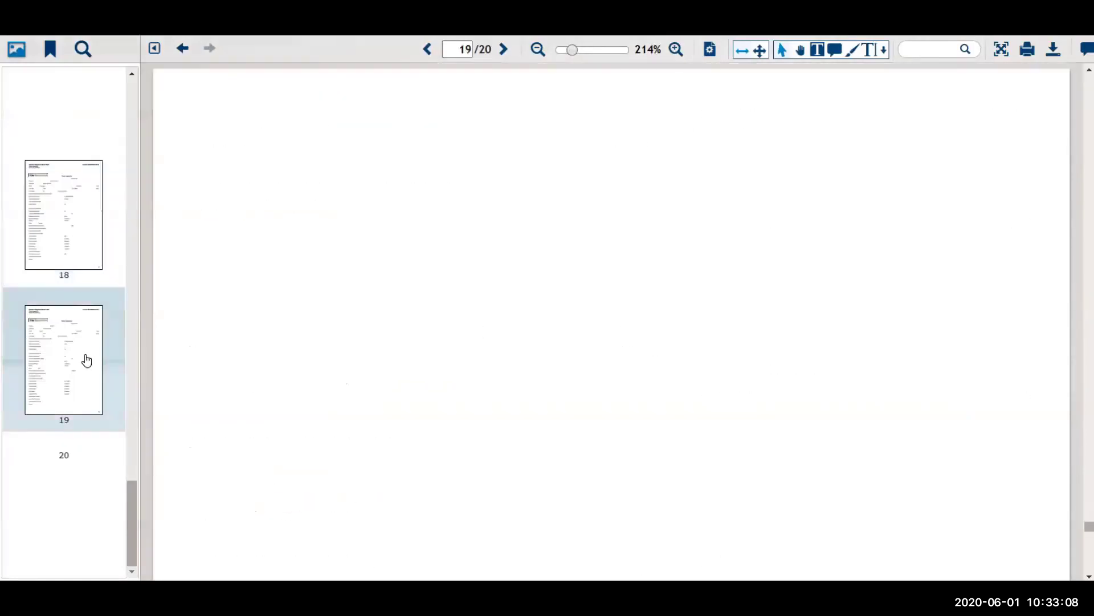
scroll(467, 365, "down", 8)
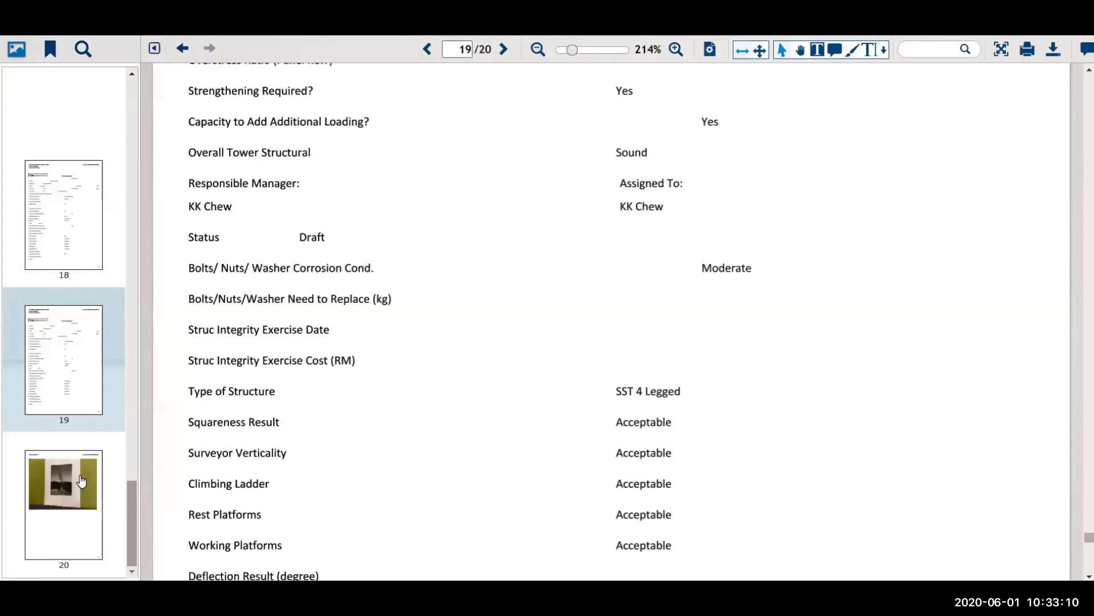
scroll(440, 378, "down", 3)
scroll(508, 358, "down", 3)
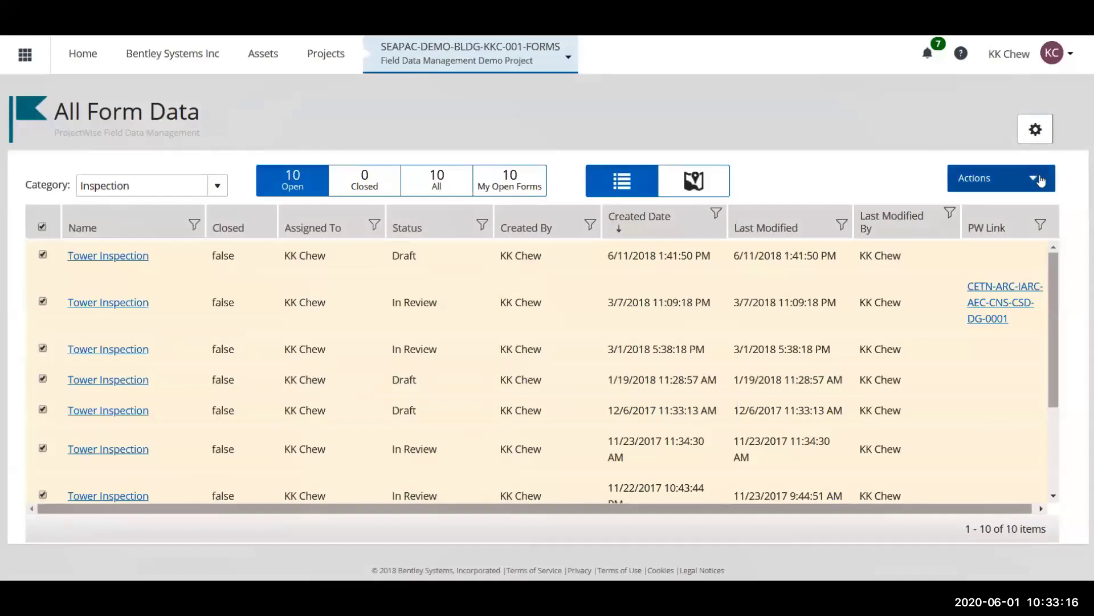
Export all the inspection forms to Excel and look through the columns of the exported sheet
left_click(1040, 179)
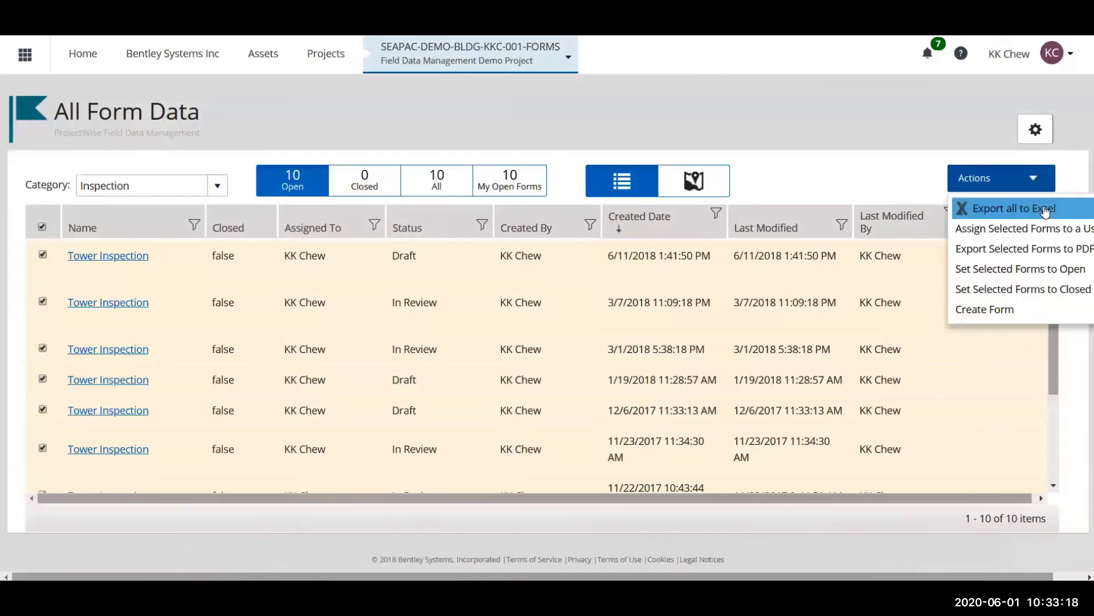
left_click(1046, 210)
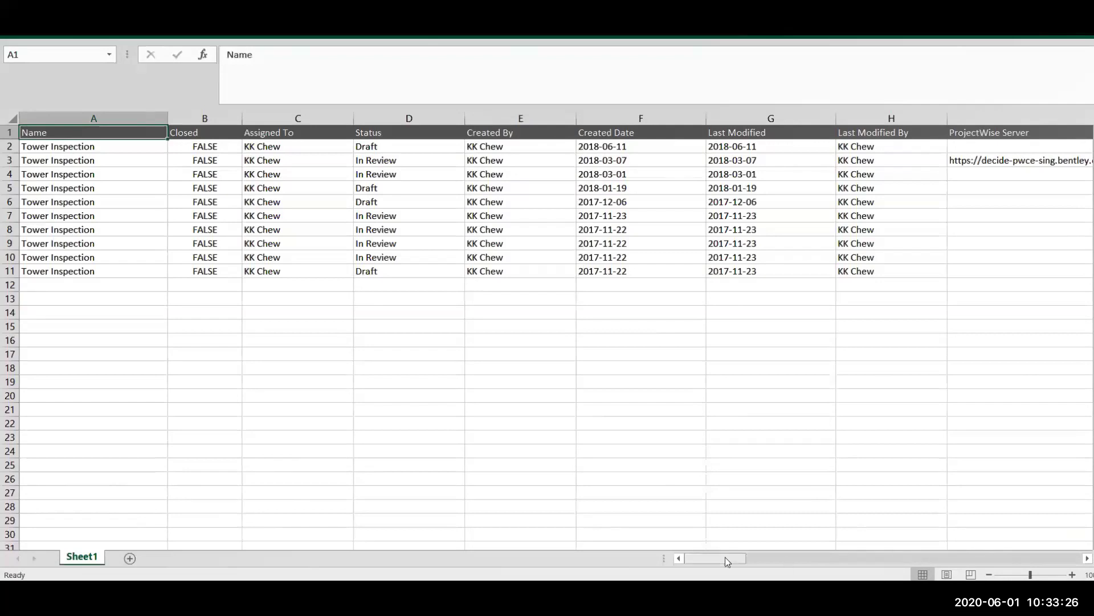
left_click_drag(726, 558, 823, 558)
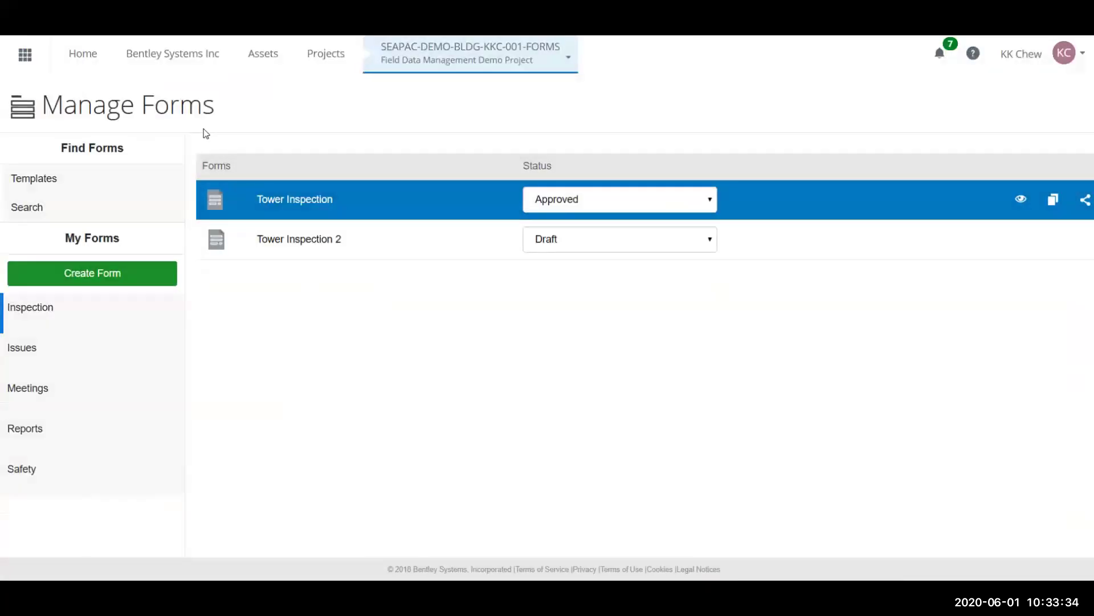
Open the draft form Tower Inspection 2 for editing and add a MultiSelect control below Inspection Date
left_click(250, 242)
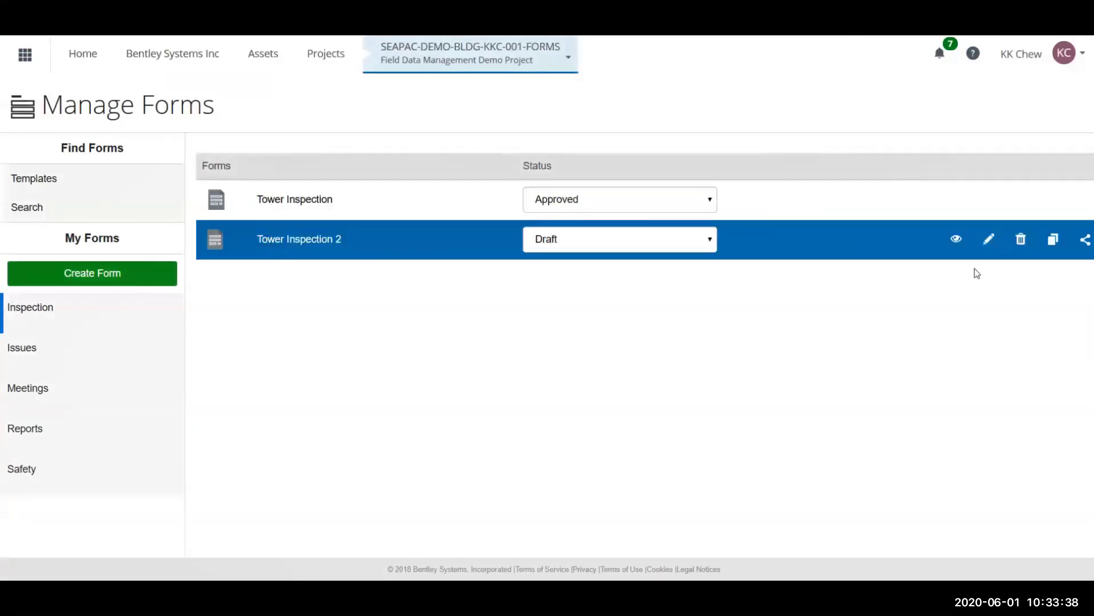
left_click(989, 246)
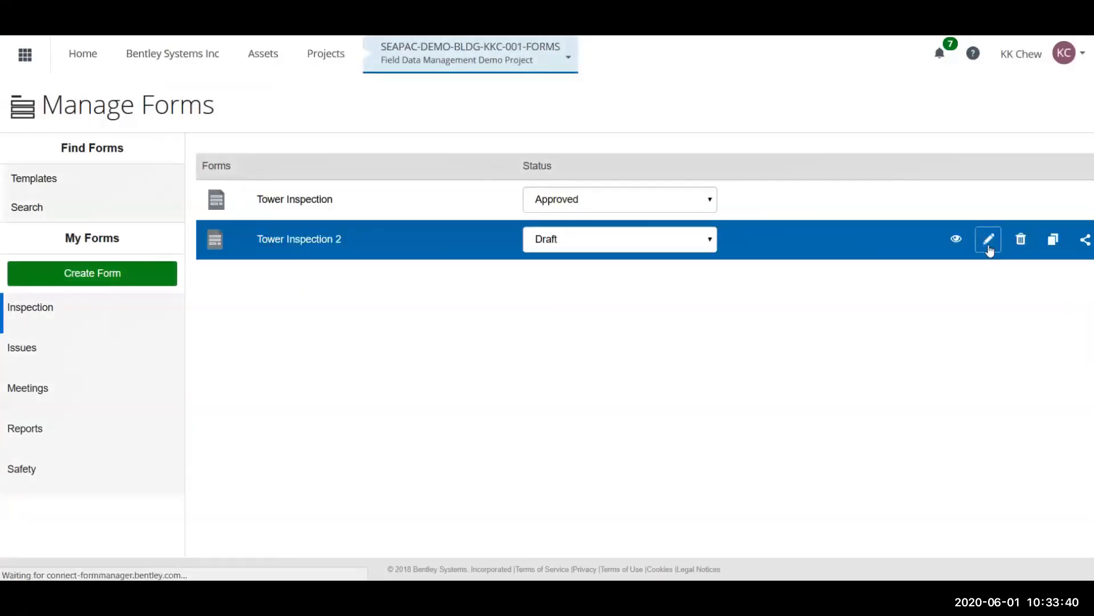
scroll(112, 272, "down", 3)
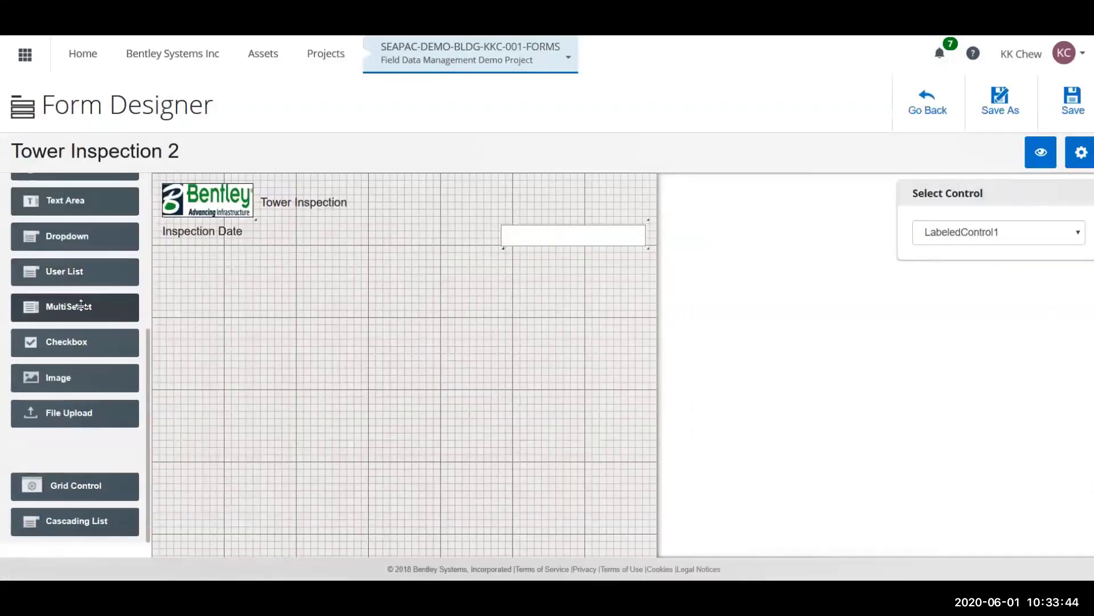
left_click_drag(81, 305, 210, 254)
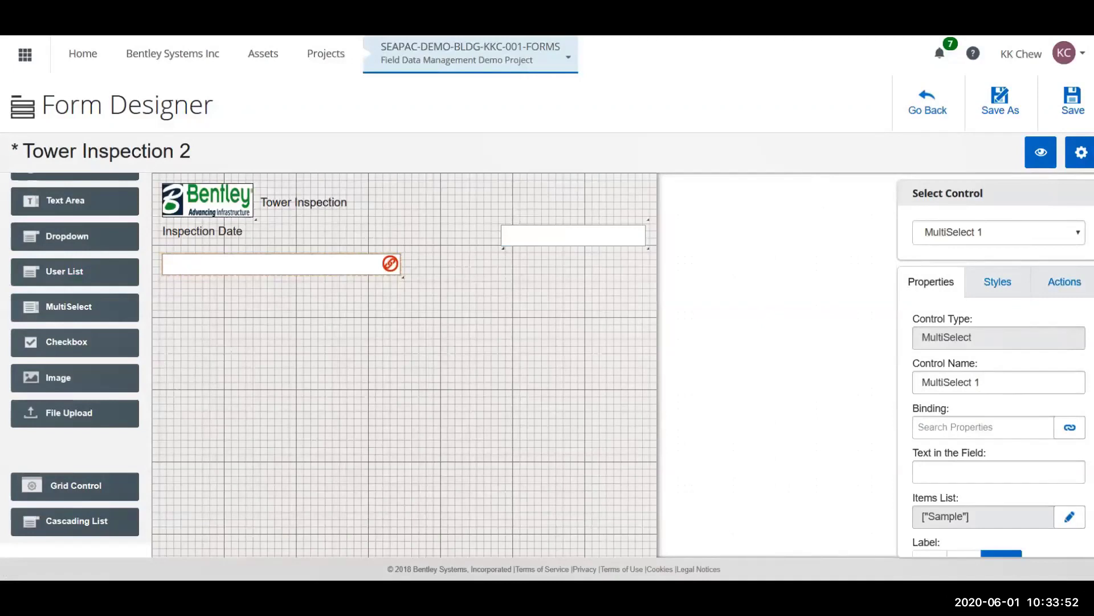
Place a label above the MultiSelect control and set its text to "Site Name"
scroll(1009, 490, "down", 2)
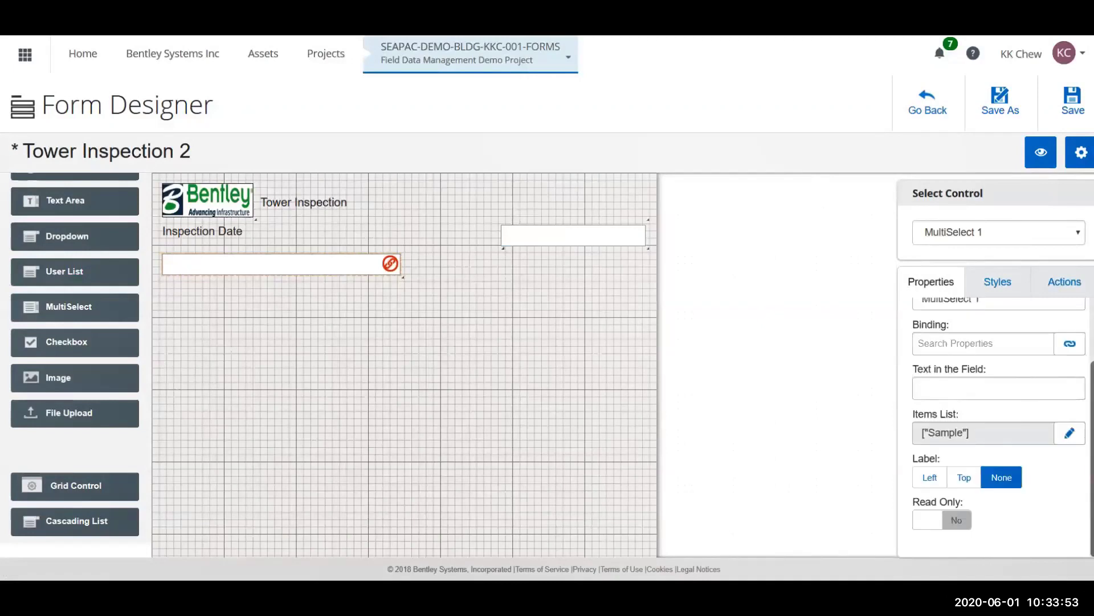
left_click(965, 482)
left_click(933, 475)
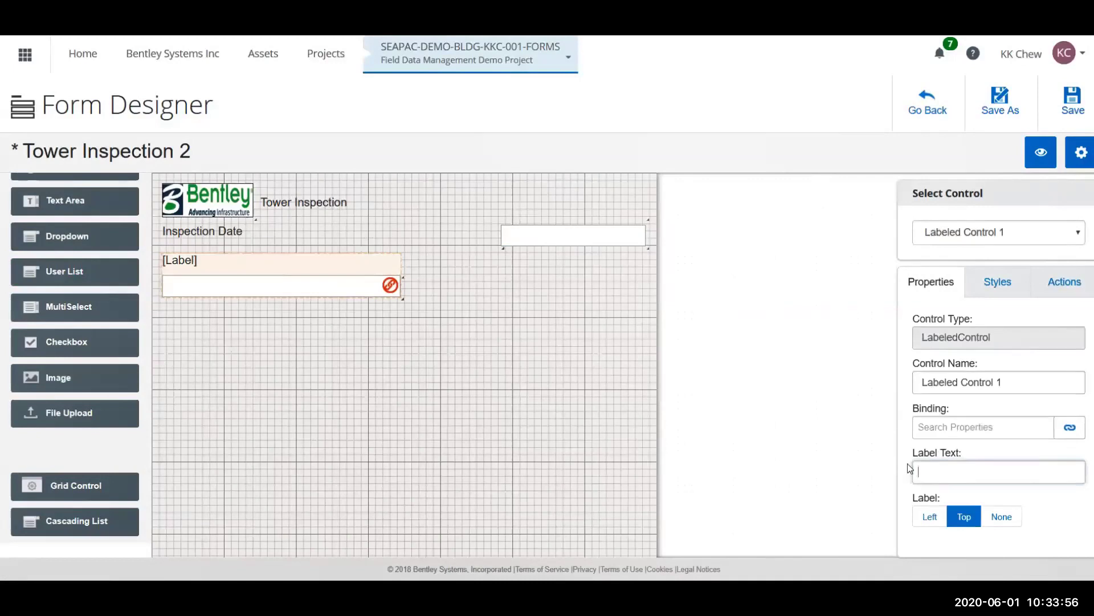
type("Site Name")
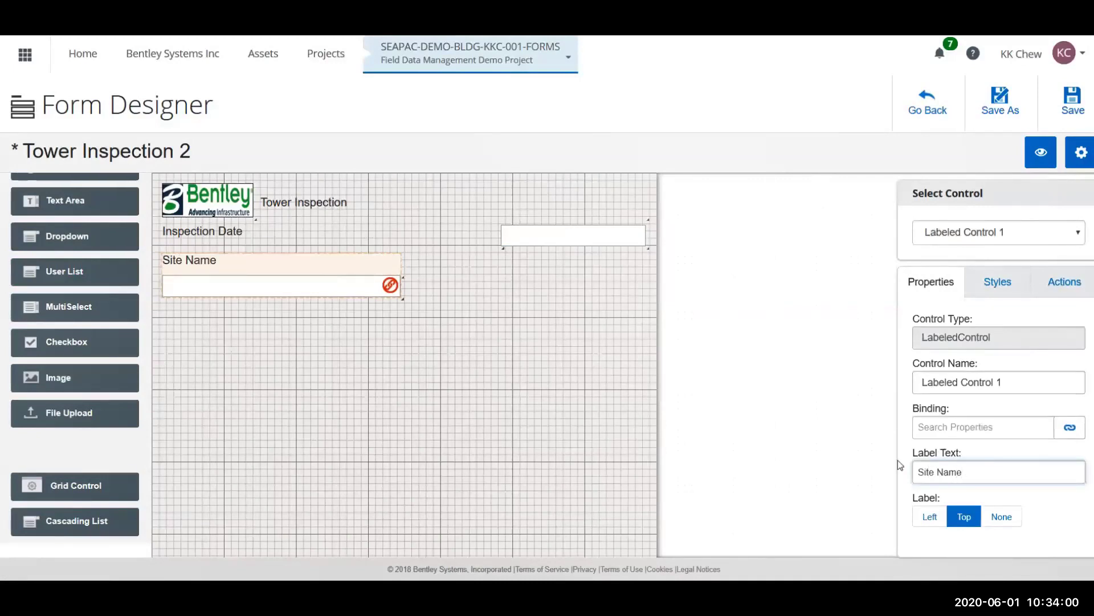
Bind the MultiSelect control to the existing Site Name string property
left_click(391, 285)
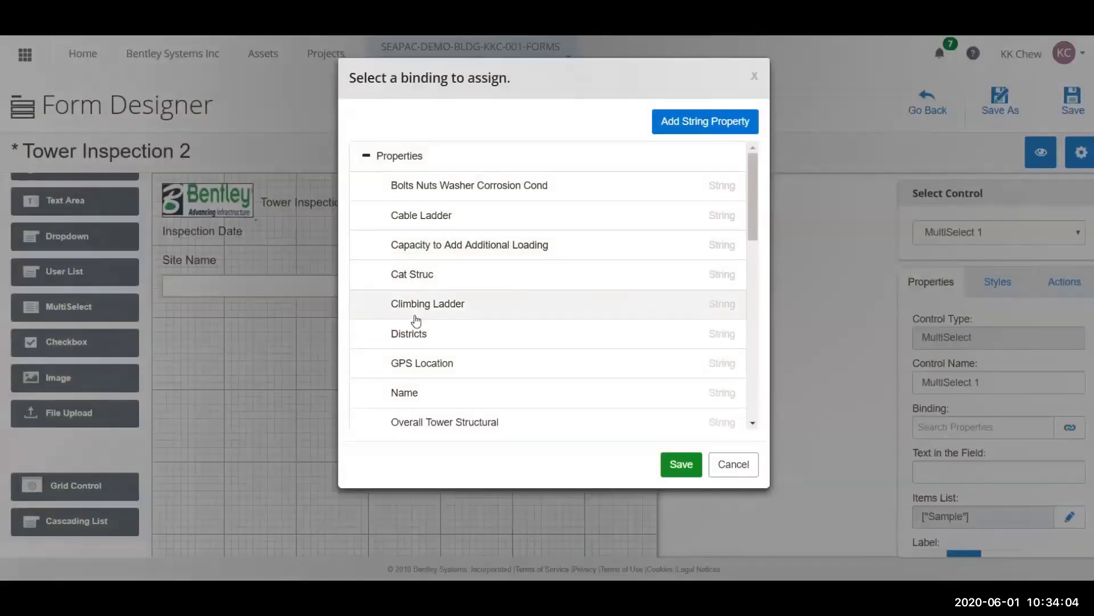
scroll(411, 347, "down", 4)
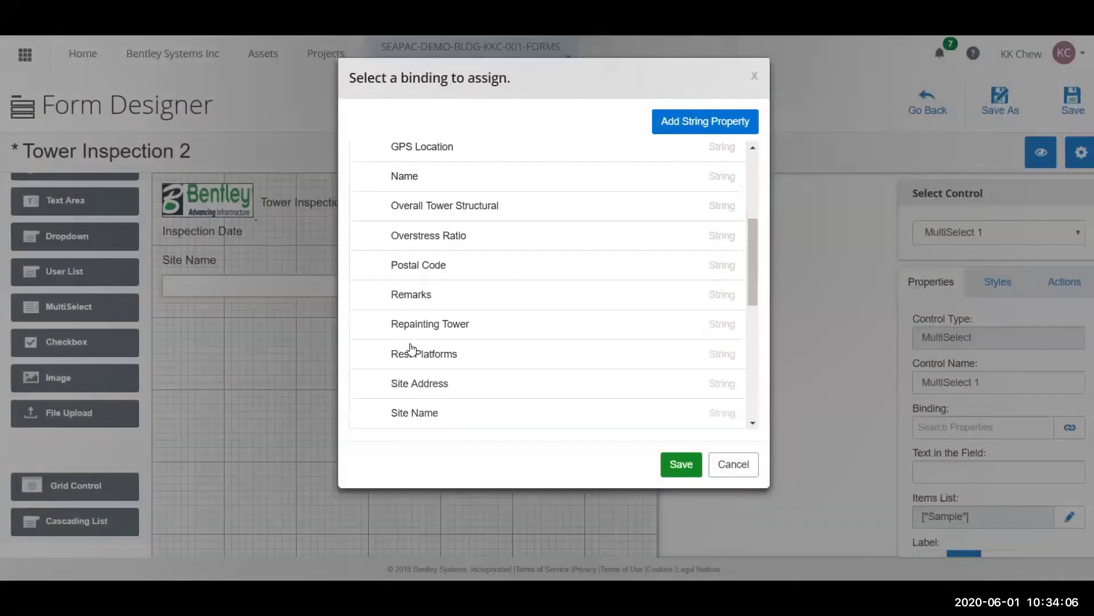
left_click(409, 413)
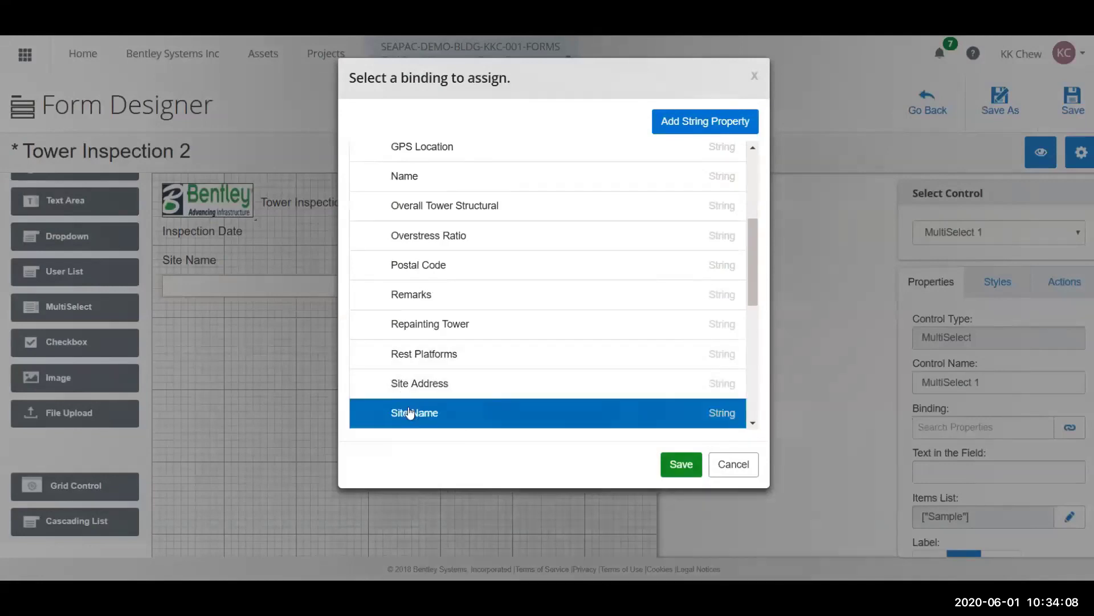
left_click(692, 463)
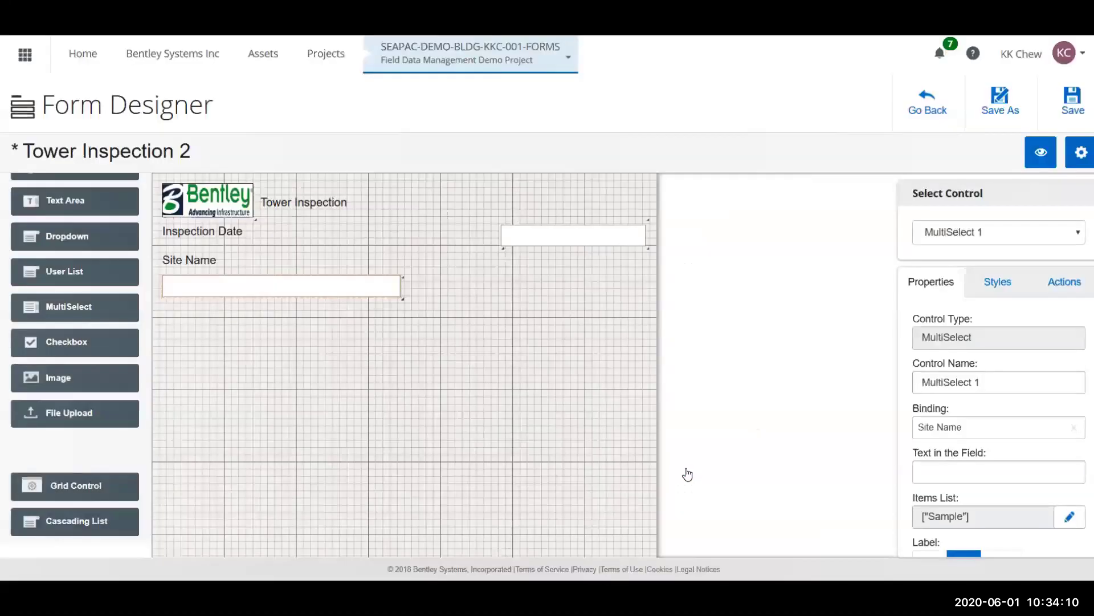
Rename the sample entry in the MultiSelect control's items list as "Site 1"
left_click(1067, 517)
left_click(416, 142)
key("BackSpace")
key("BackSpace")
key("BackSpace")
key("BackSpace")
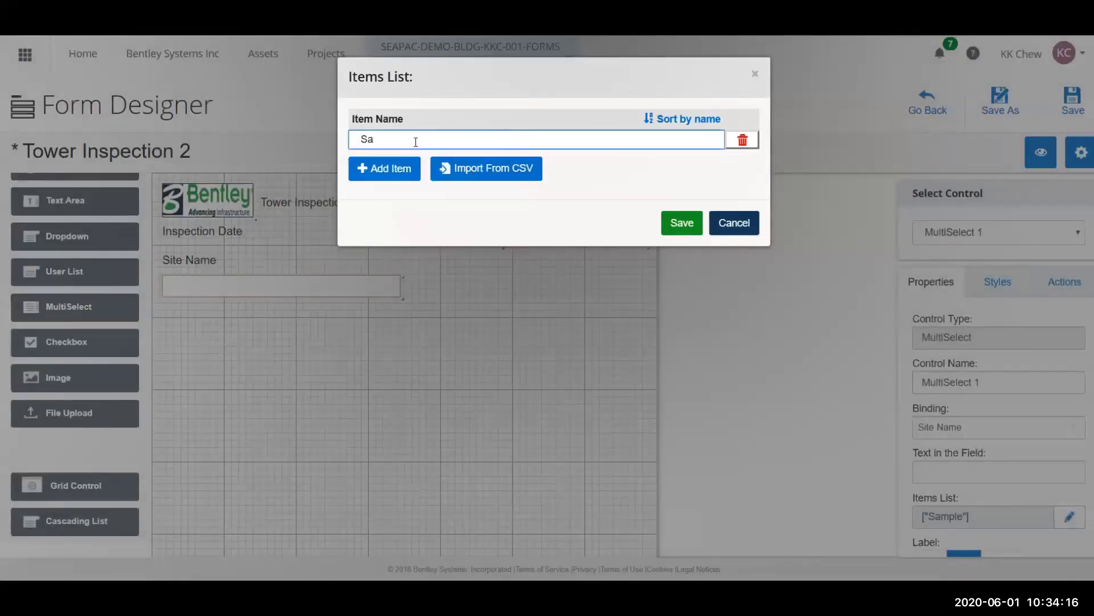
type("ite 1")
Add a second item named "Site 2" to the items list and save the list
left_click(388, 168)
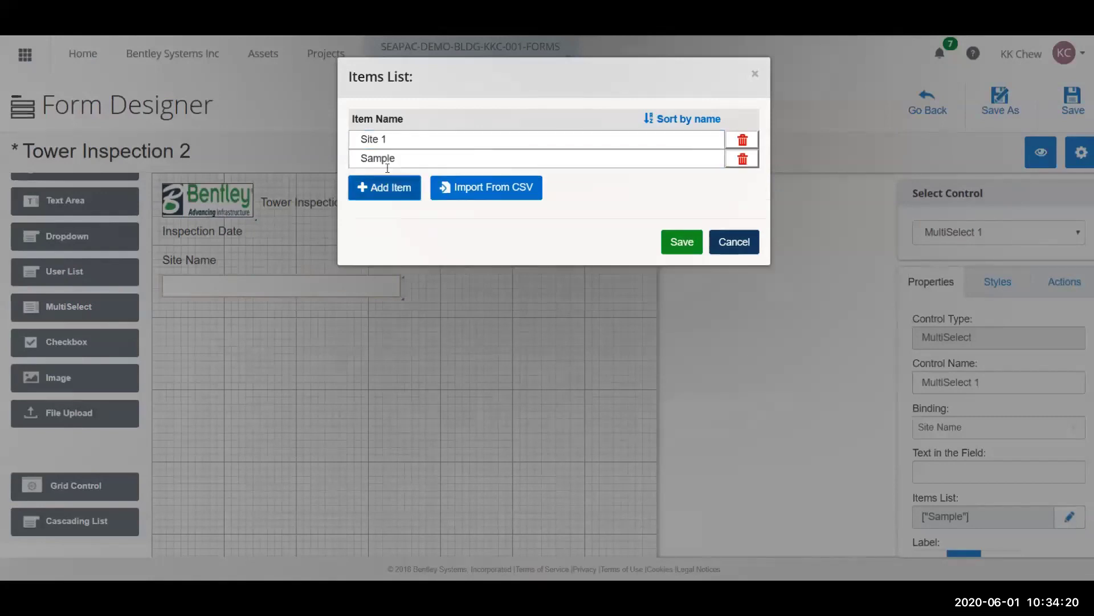
left_click(395, 160)
key("BackSpace")
key("BackSpace")
key("BackSpace")
key("BackSpace")
key("BackSpace")
type("ite 2")
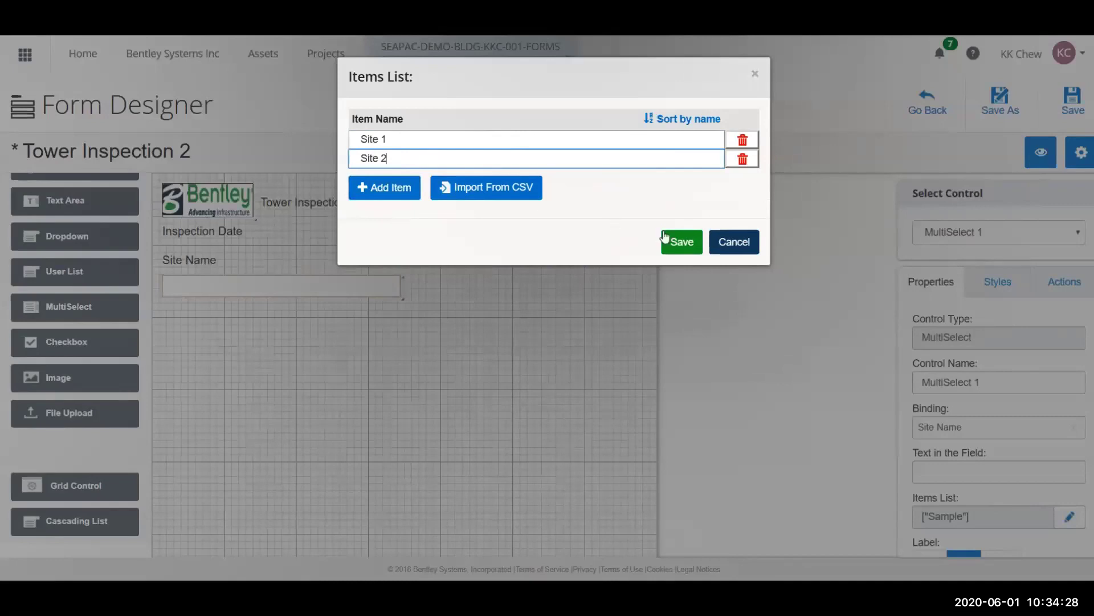
left_click(677, 243)
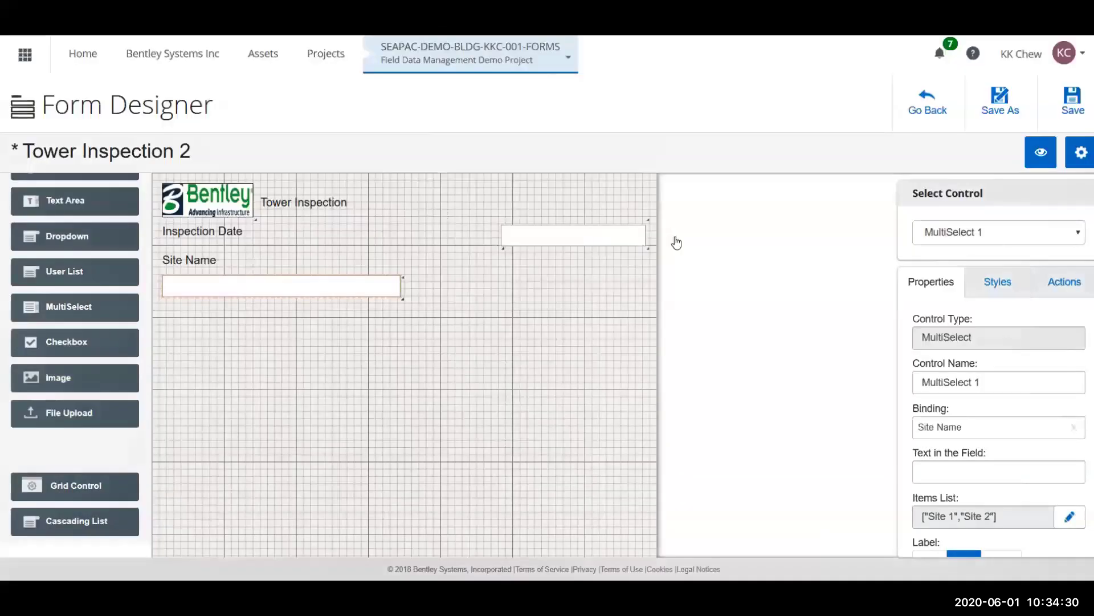
Preview the form as a device layout and check the Site Name selection list
left_click(1039, 153)
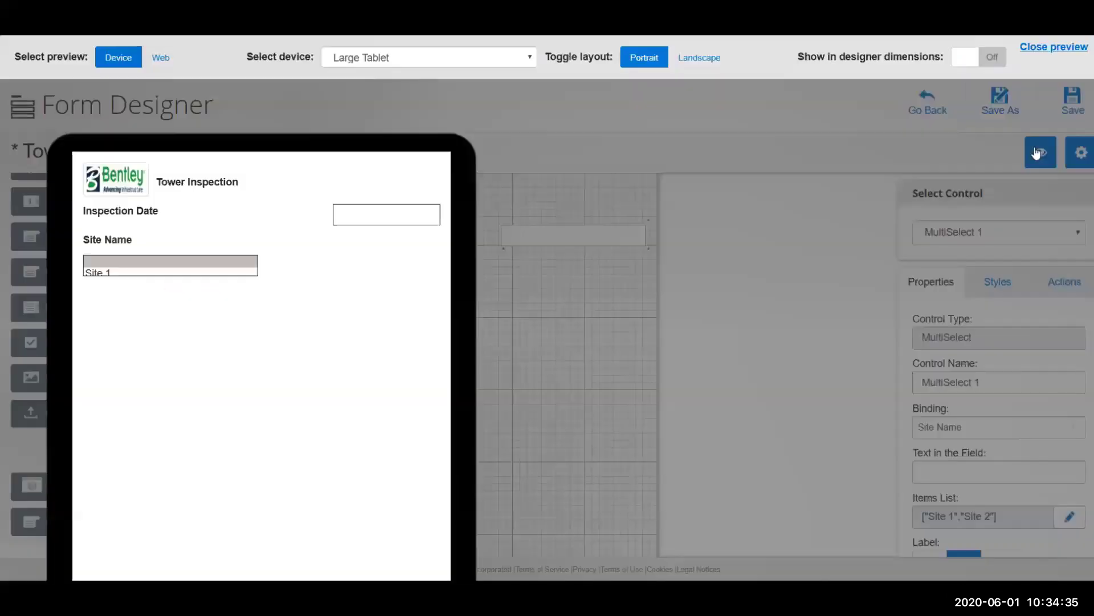
left_click(256, 273)
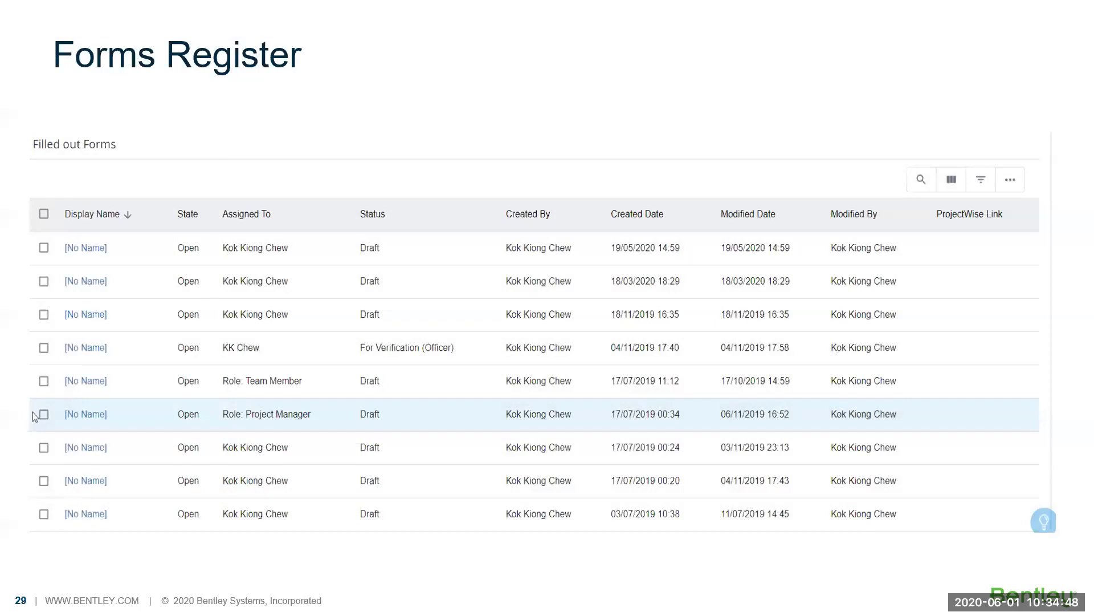
key("Right")
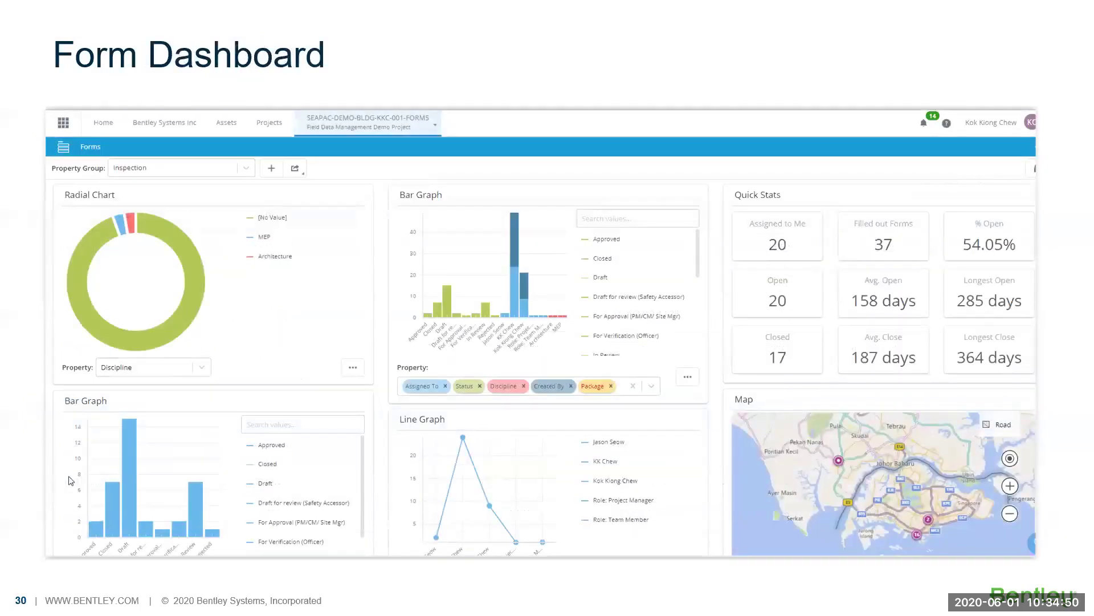